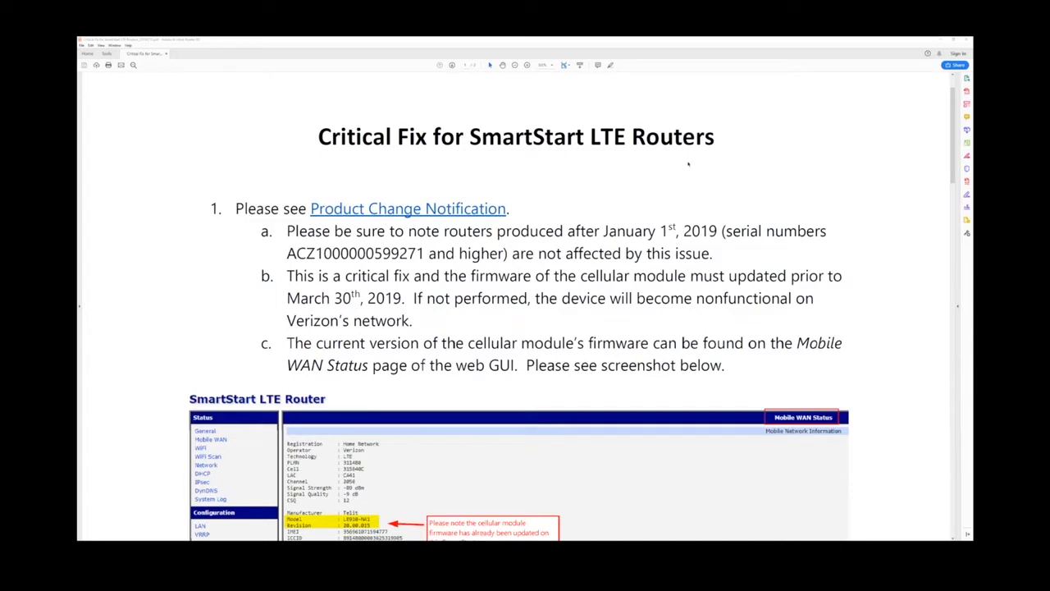
# - Review the critical fix notice, switch to the router's web interface and examine the cellular module's model and firmware revision under Mobile WAN status
pyautogui.scroll(-1, 689, 164)
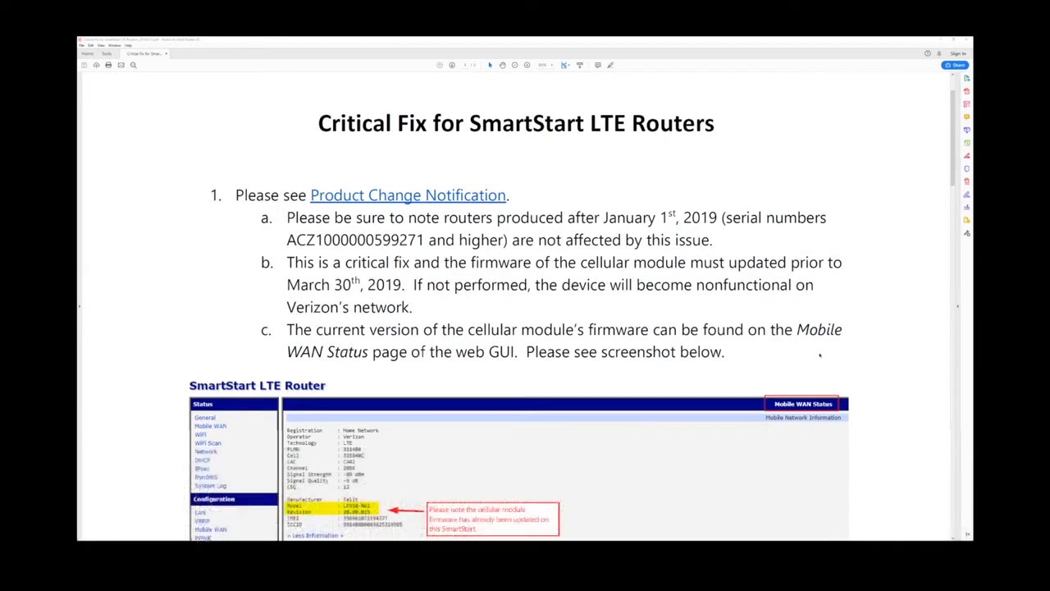
pyautogui.scroll(-5, 821, 348)
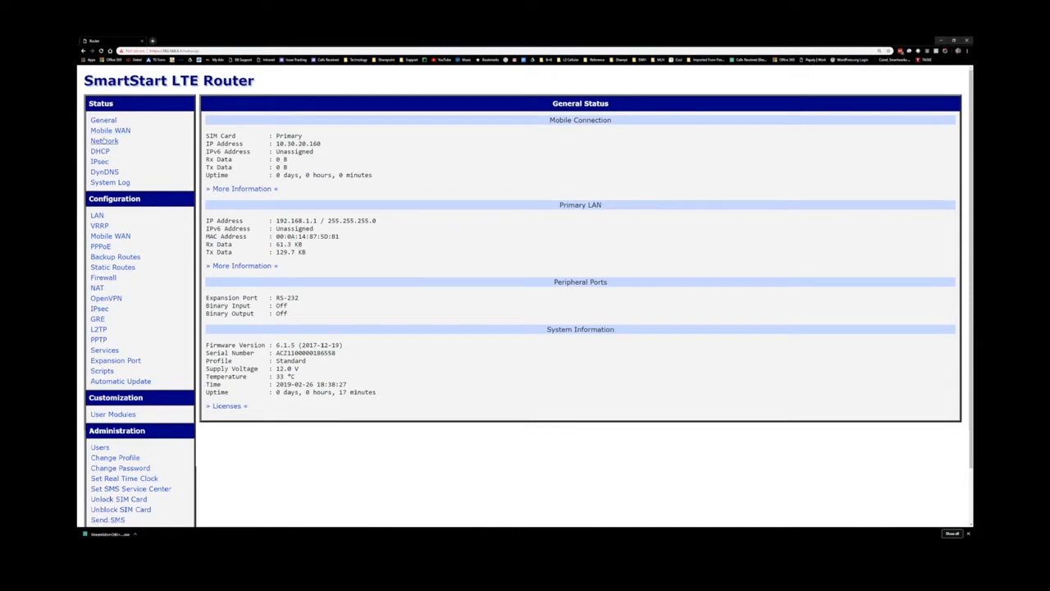
pyautogui.click(110, 132)
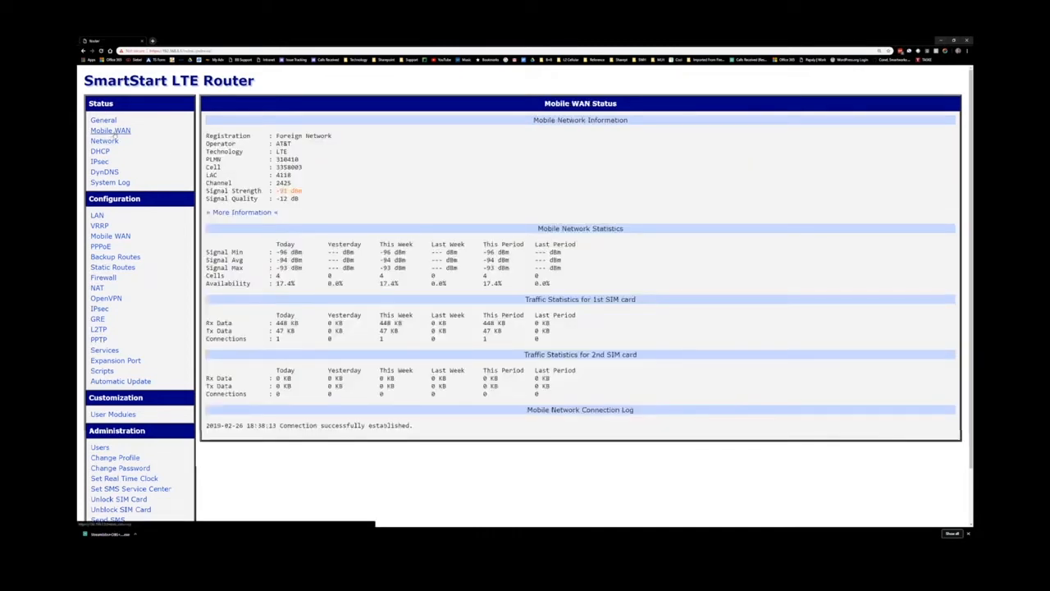
pyautogui.click(243, 212)
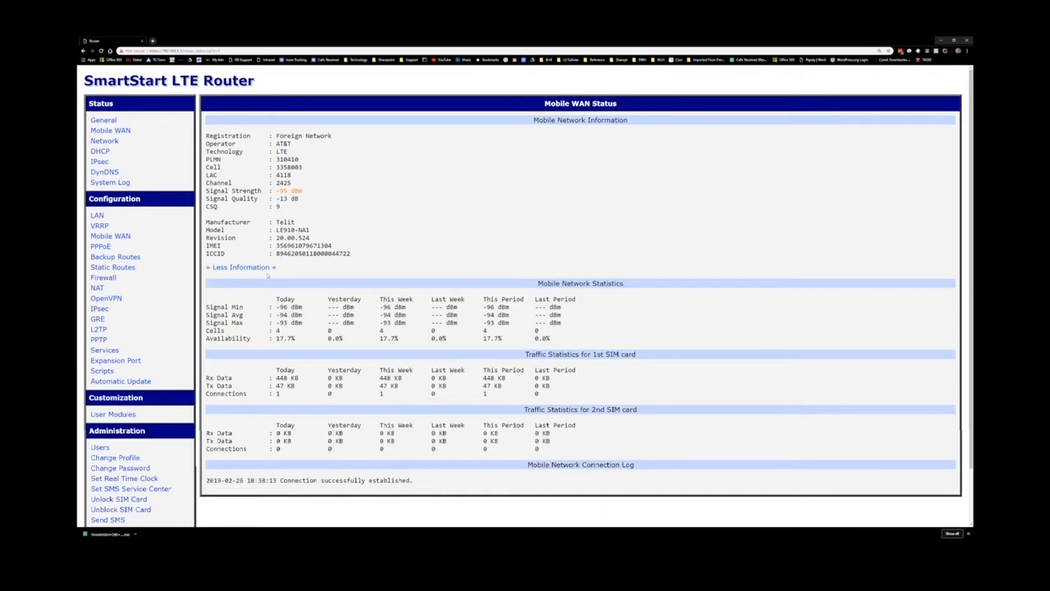
pyautogui.click(243, 268)
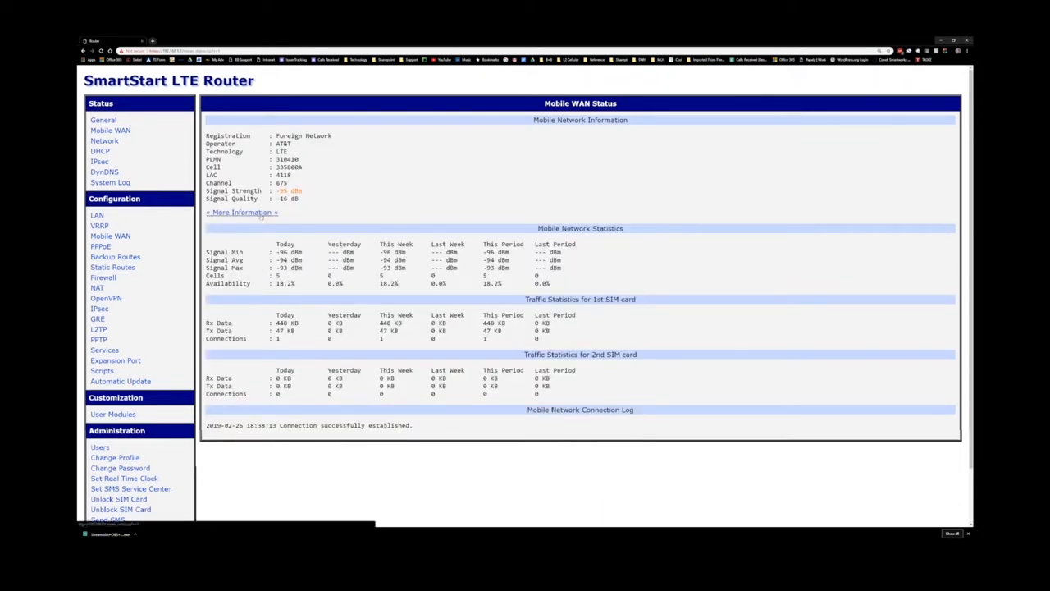
pyautogui.click(261, 214)
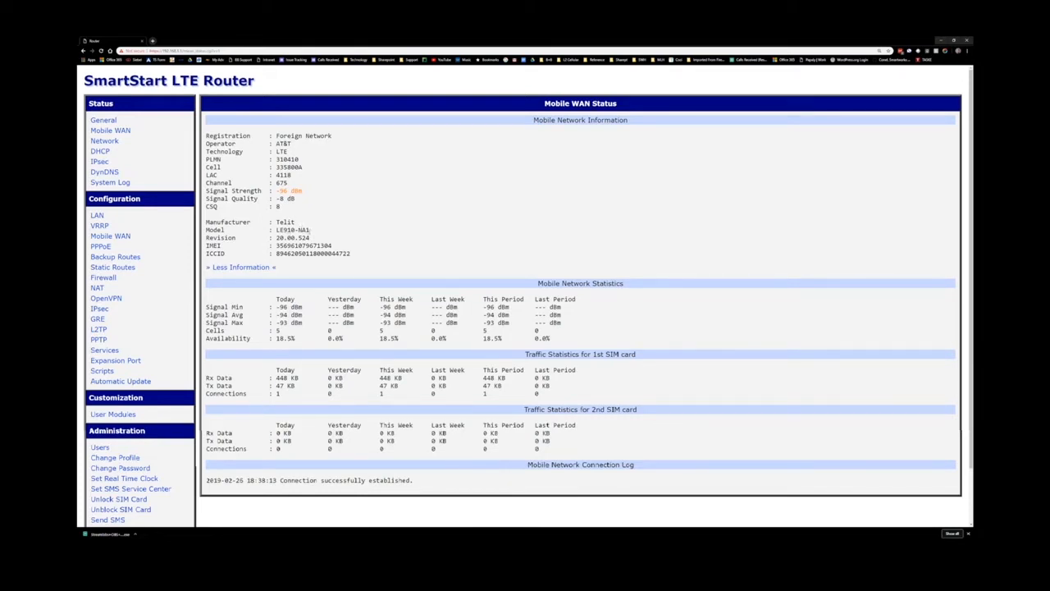
pyautogui.moveTo(310, 238); pyautogui.dragTo(276, 238)
# - Check the router's firmware version in the General status information and open the Update Firmware page
pyautogui.click(104, 120)
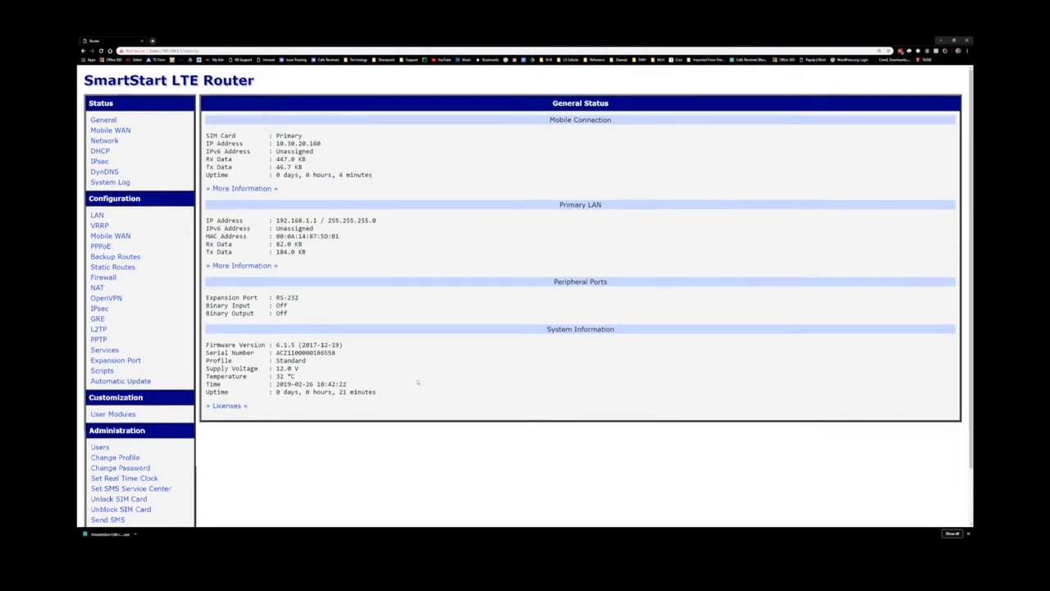
pyautogui.scroll(-1, 419, 379)
pyautogui.scroll(-1, 415, 384)
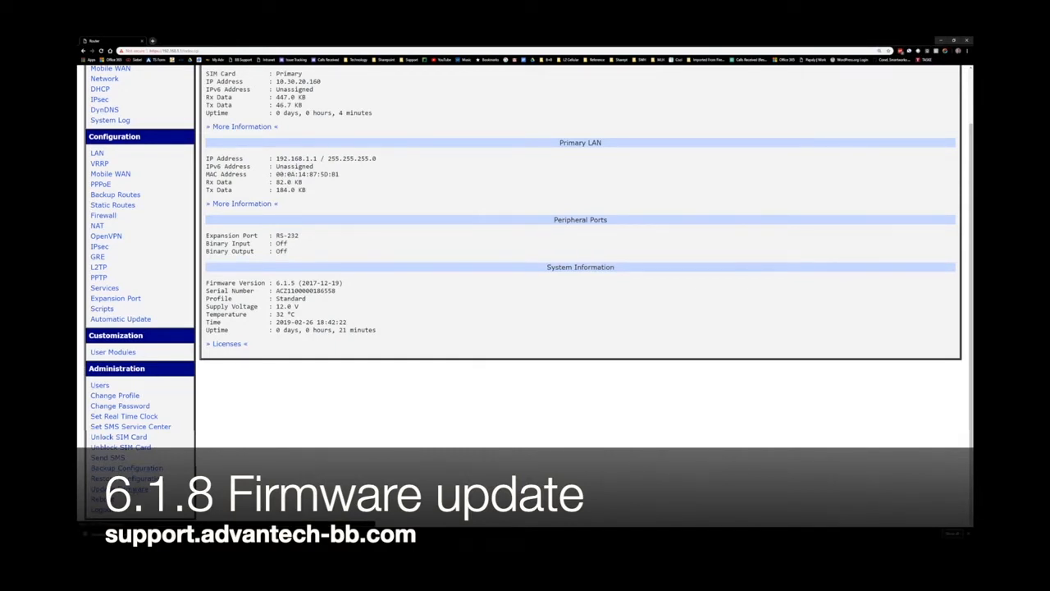
pyautogui.click(135, 490)
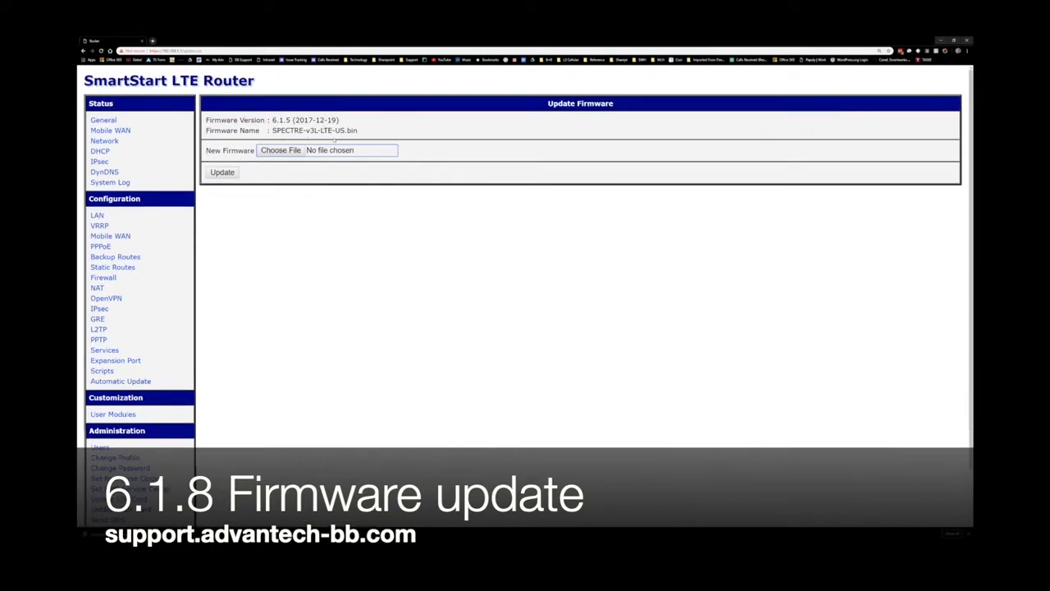
# - Choose SPECTRE-v3L-LTE-US.bin from the Downloads folder as the new firmware and start the update
pyautogui.click(289, 151)
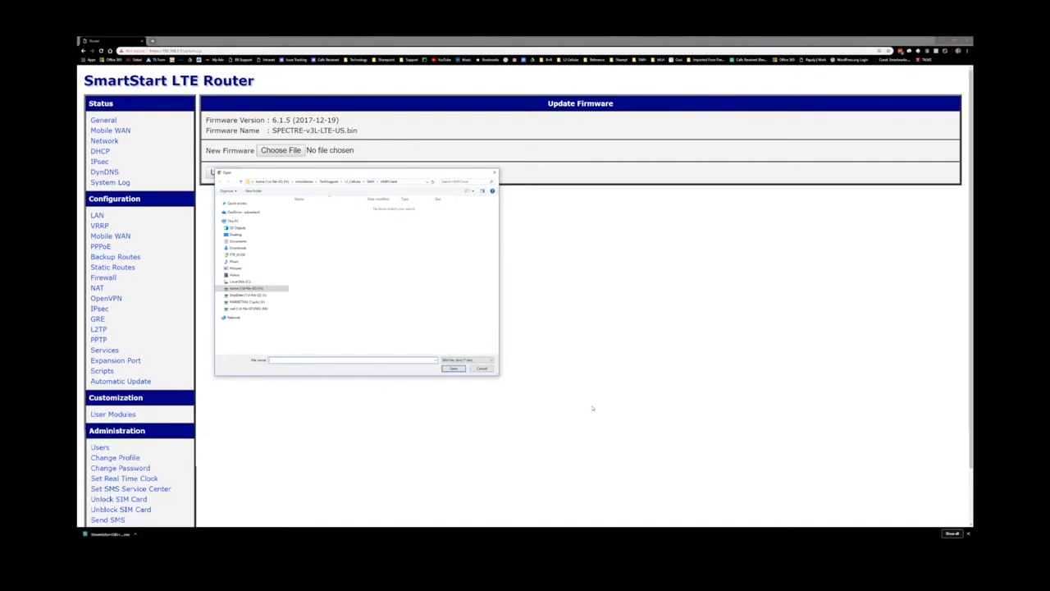
pyautogui.click(242, 248)
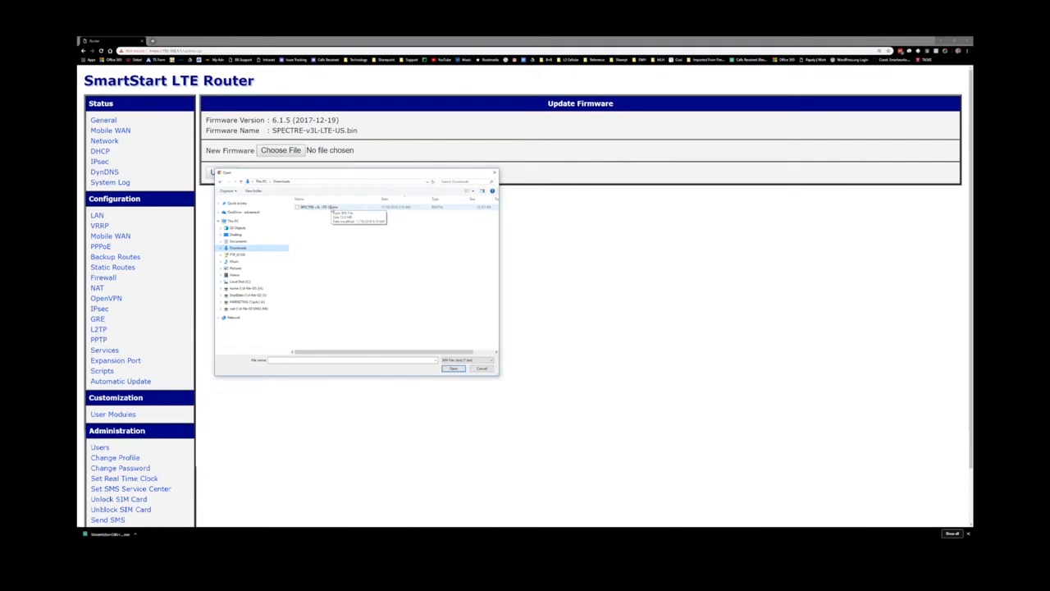
pyautogui.click(331, 209)
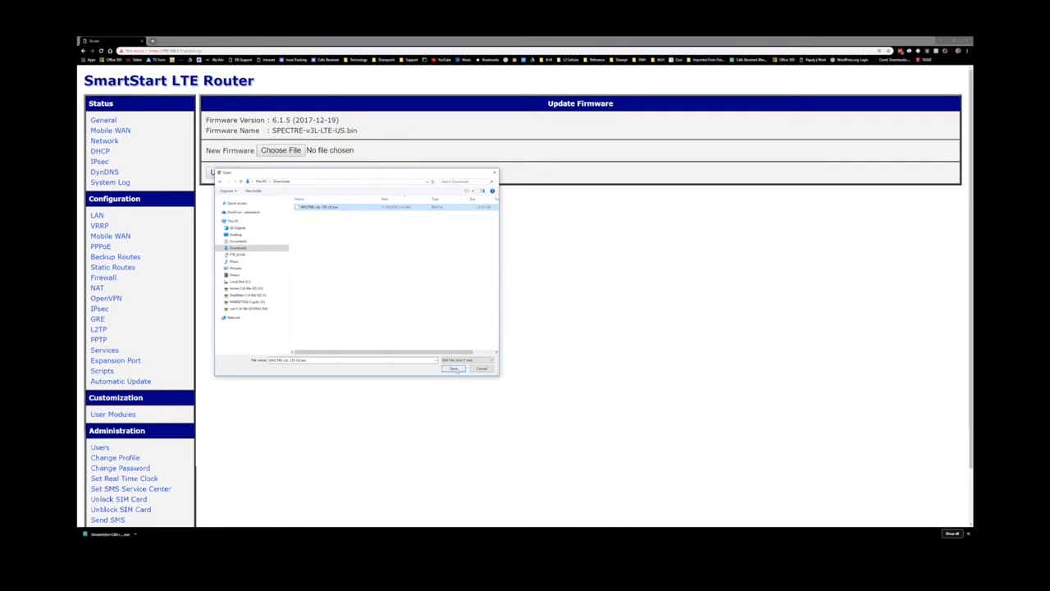
pyautogui.click(456, 369)
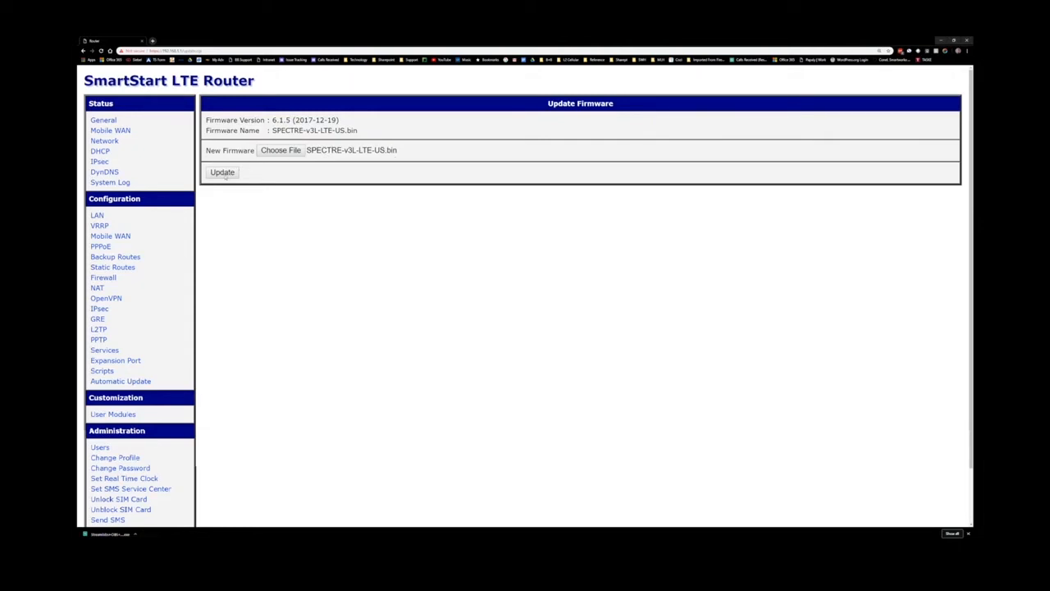
pyautogui.click(222, 172)
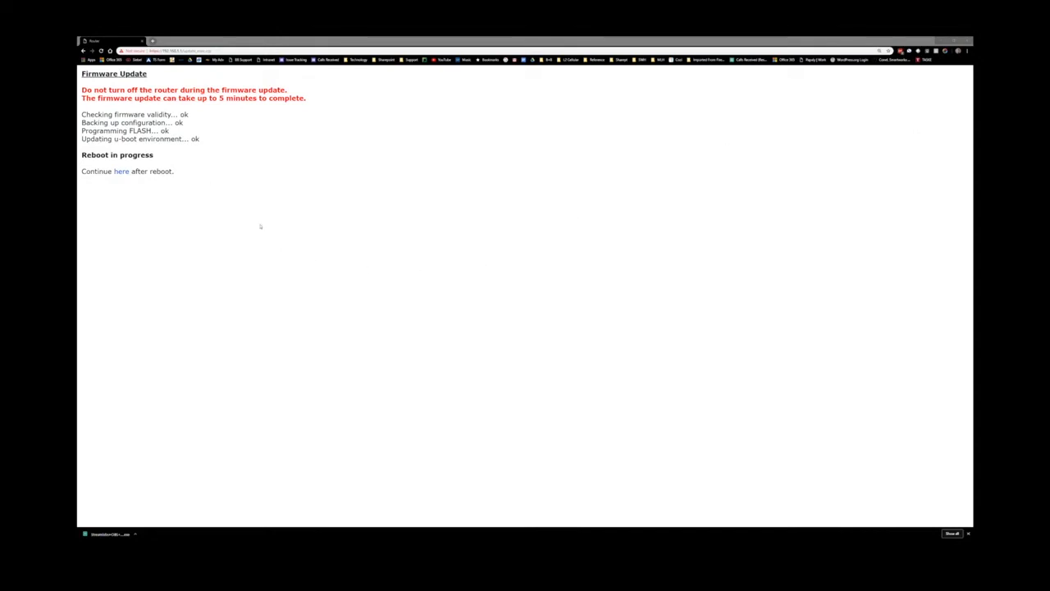
# - Try to continue to the router page after the reboot, and test the connection from Command Prompt by pinging 192.168.1.1
pyautogui.click(121, 171)
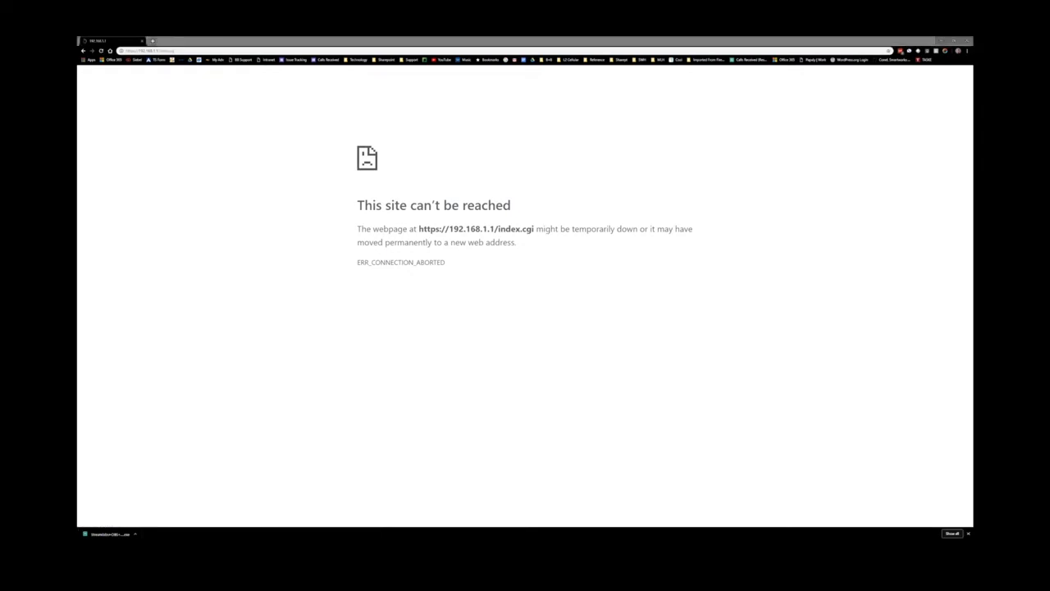
pyautogui.moveTo(916, 68); pyautogui.dragTo(366, 246)
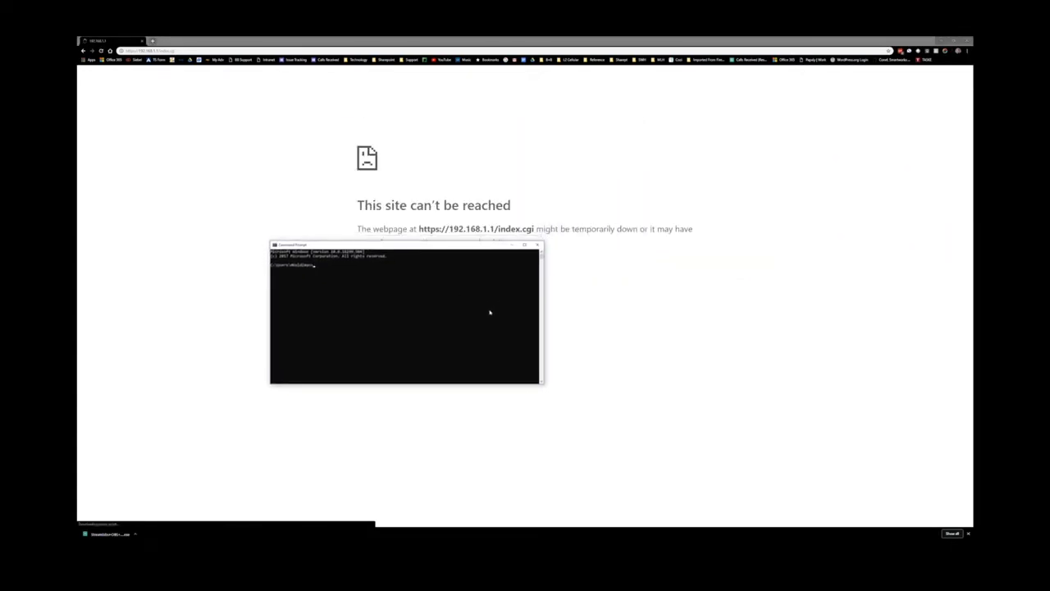
pyautogui.write('ping')
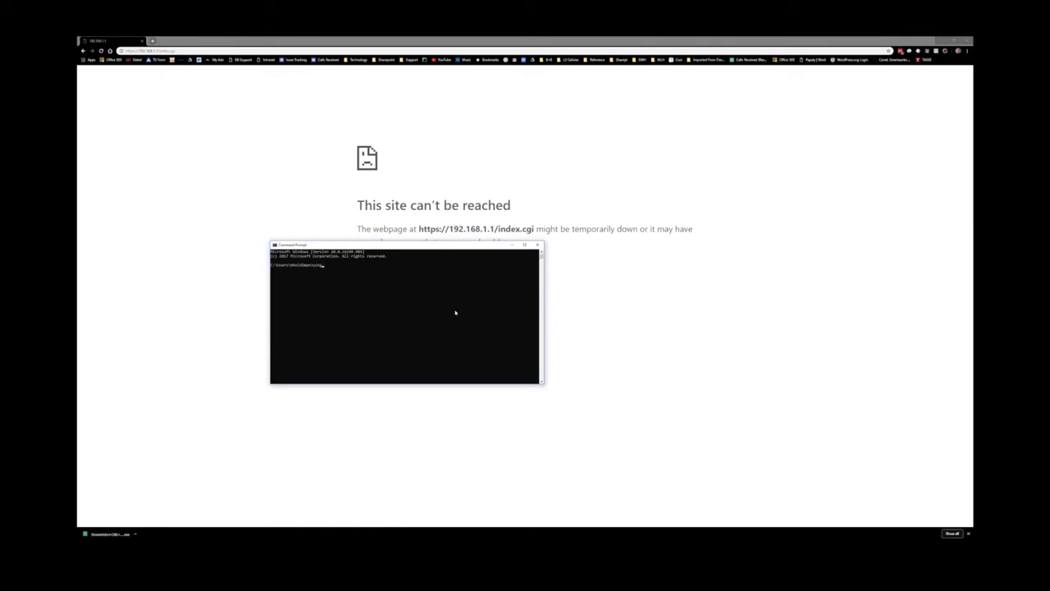
pyautogui.write(' 192.168.1.1')
pyautogui.press('Return')
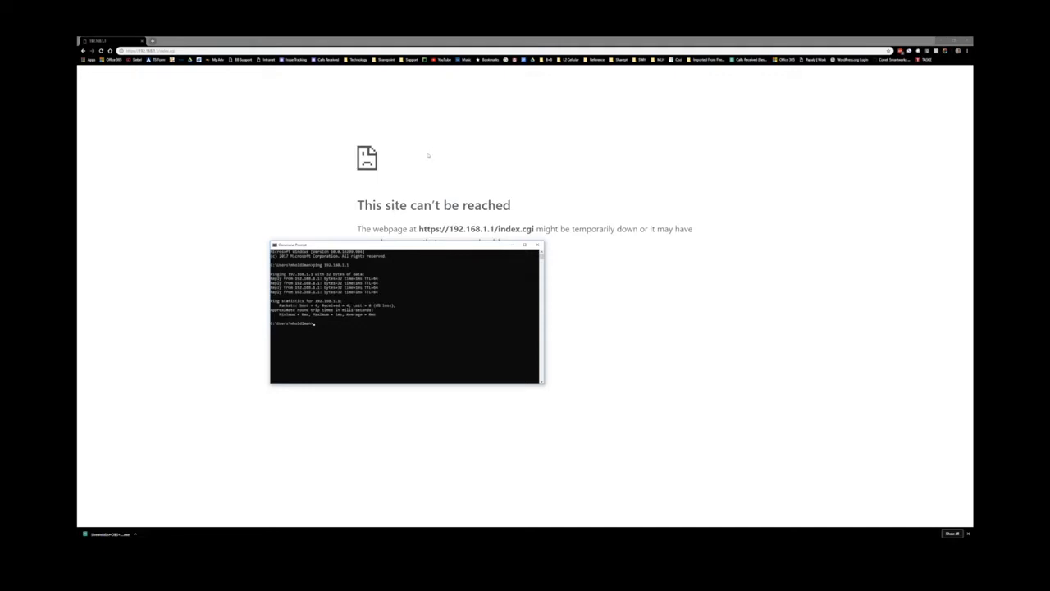
pyautogui.click(538, 244)
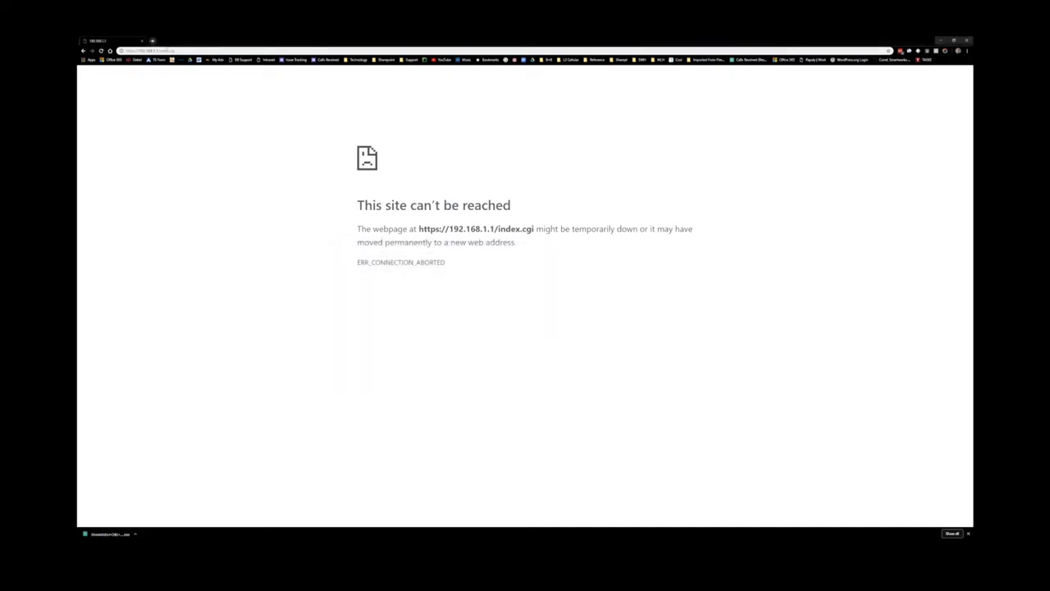
pyautogui.moveTo(177, 51); pyautogui.dragTo(160, 51)
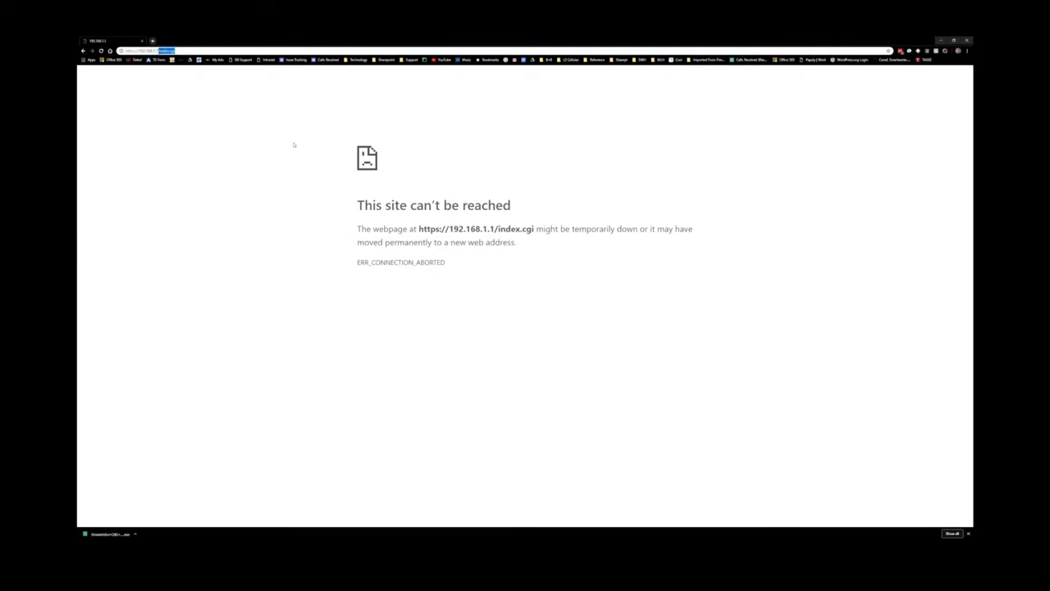
pyautogui.press('BackSpace')
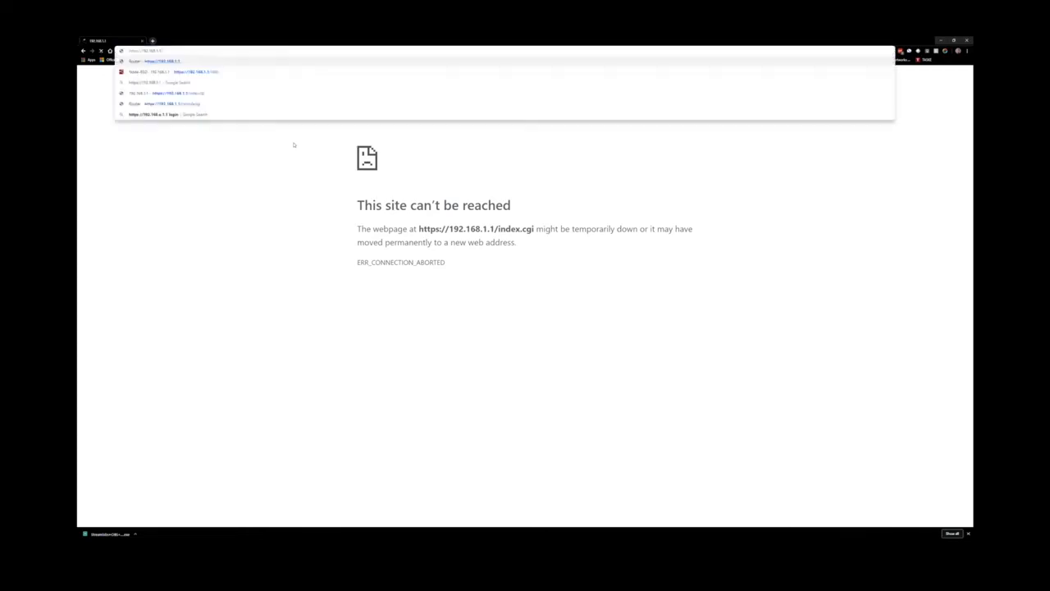
pyautogui.press('Return')
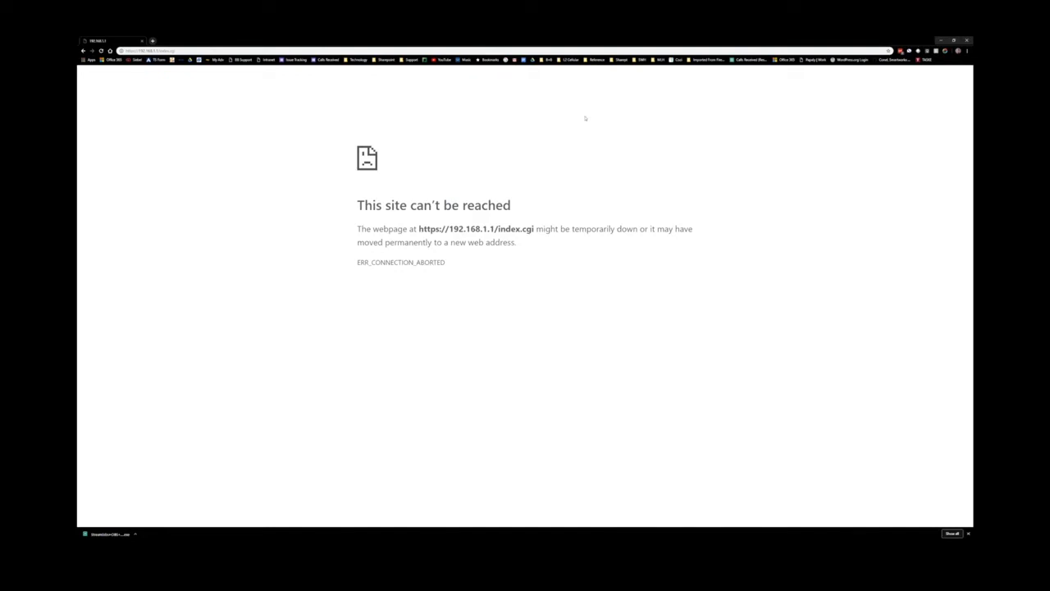
pyautogui.click(175, 51)
pyautogui.moveTo(175, 51); pyautogui.dragTo(161, 51)
pyautogui.press('BackSpace')
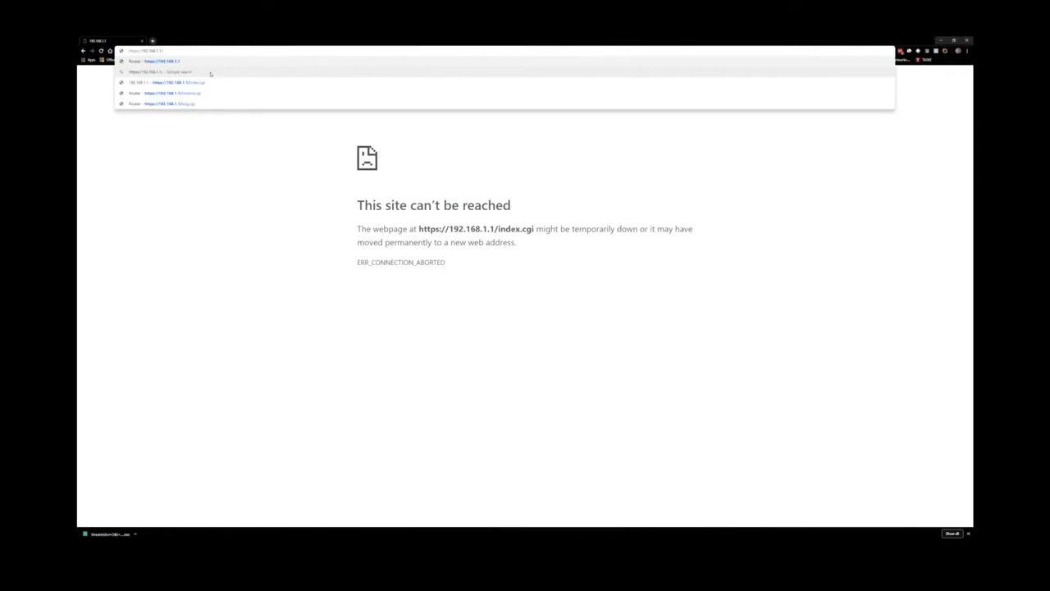
pyautogui.click(207, 62)
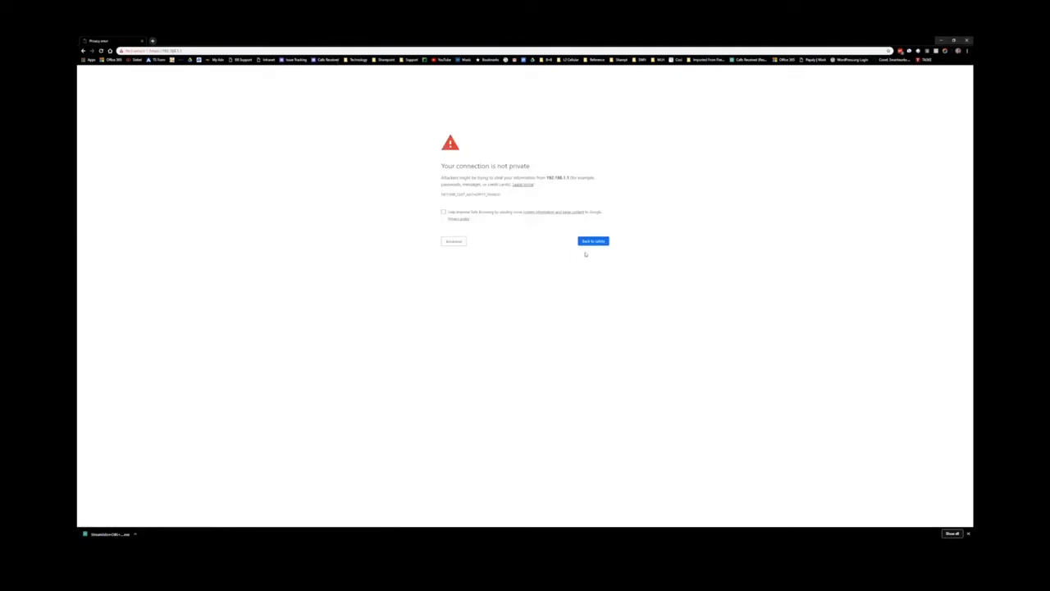
# - Enlarge the privacy warning page and proceed past it to the router's login page
pyautogui.hotkey('ctrl', '+')
pyautogui.hotkey('ctrl', '+')
pyautogui.hotkey('ctrl', '+')
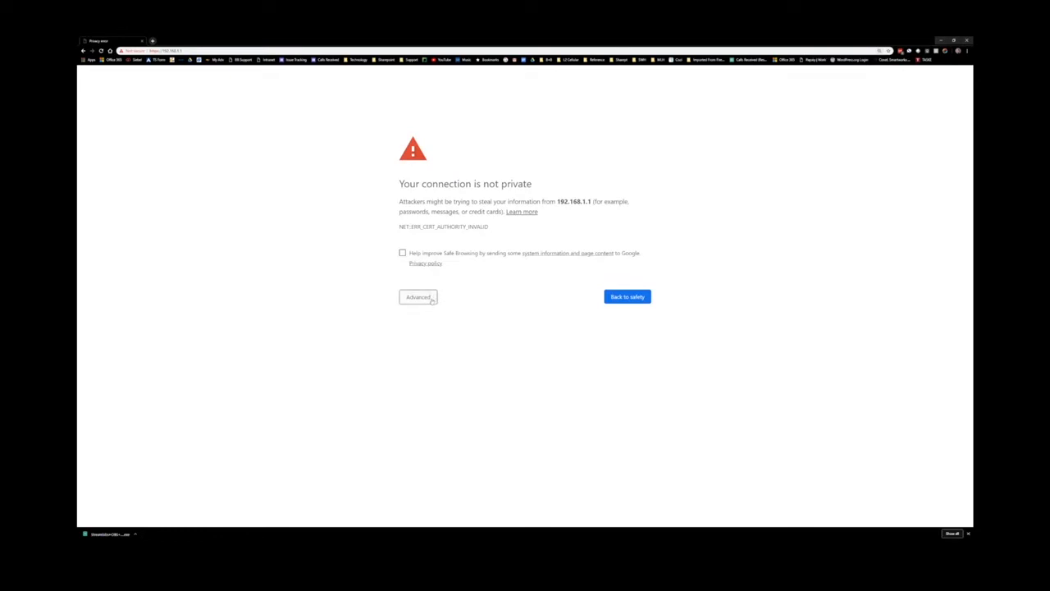
pyautogui.click(431, 300)
pyautogui.click(453, 362)
# - Log in to the router with the username root and the account password
pyautogui.click(561, 94)
pyautogui.write('root')
pyautogui.press('Tab')
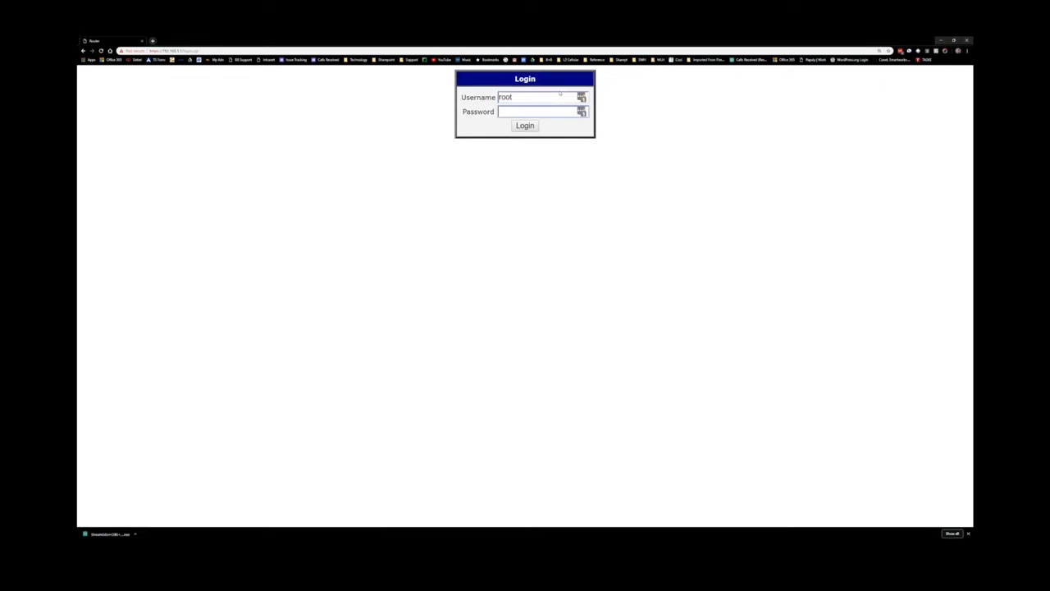
pyautogui.write('••••')
pyautogui.press('Return')
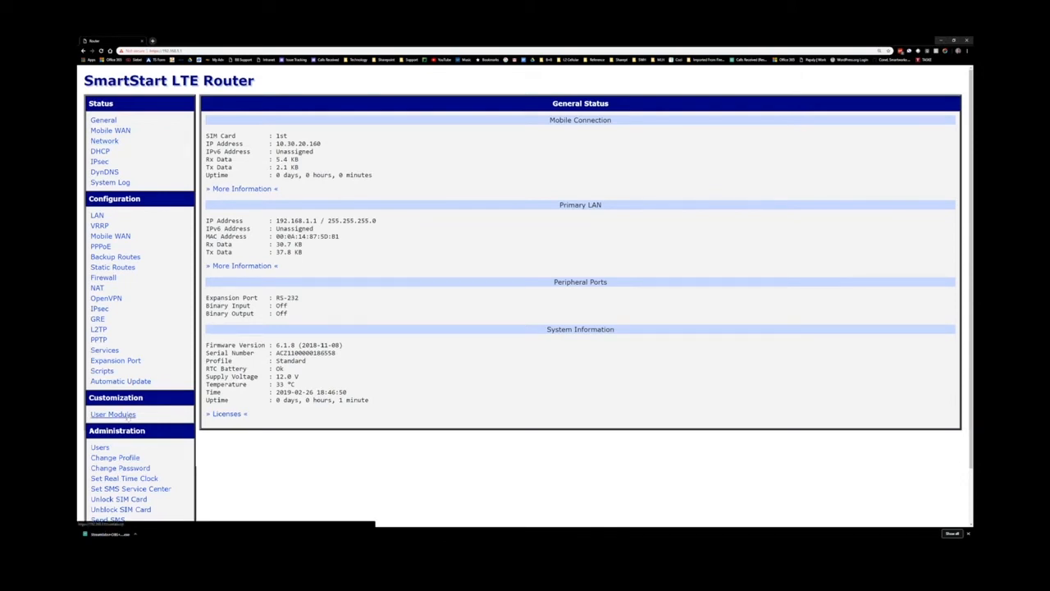
# - Open the router's User Modules page and locate fota.v3.tgz in the Downloads folder with File Explorer
pyautogui.click(113, 415)
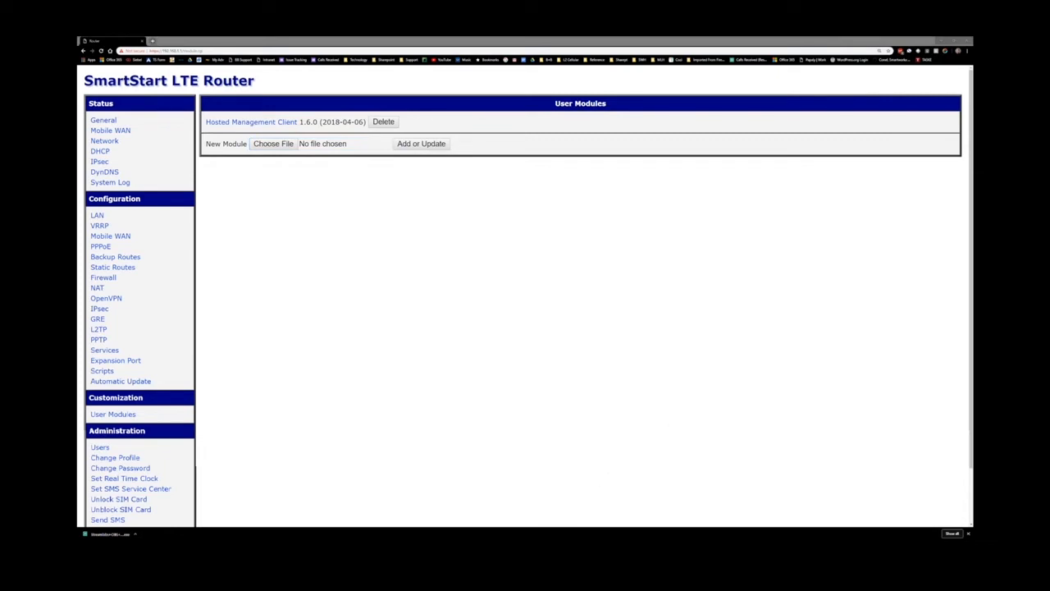
pyautogui.moveTo(971, 194); pyautogui.dragTo(406, 235)
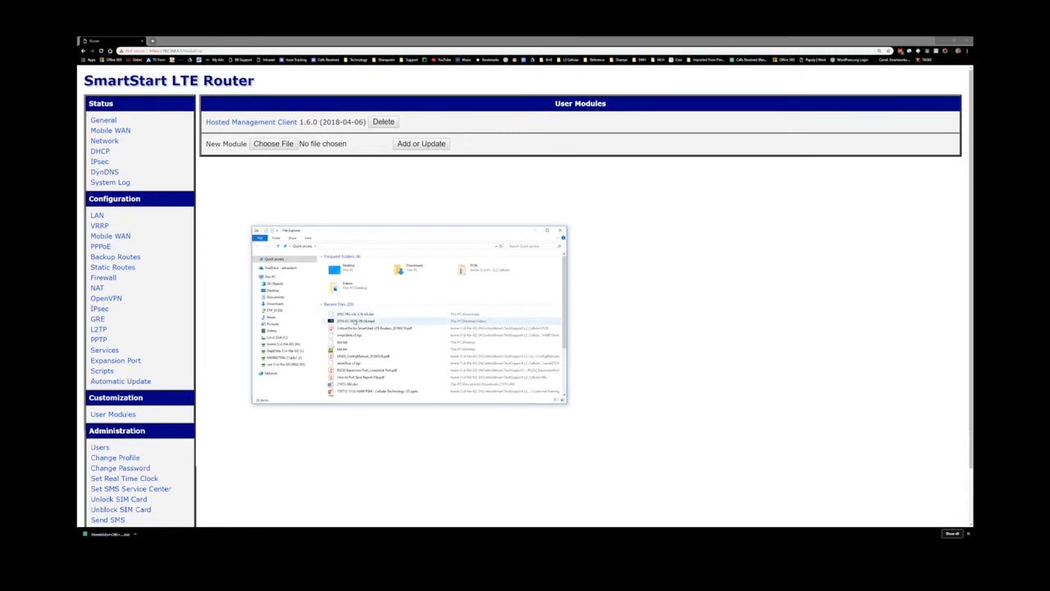
pyautogui.click(275, 304)
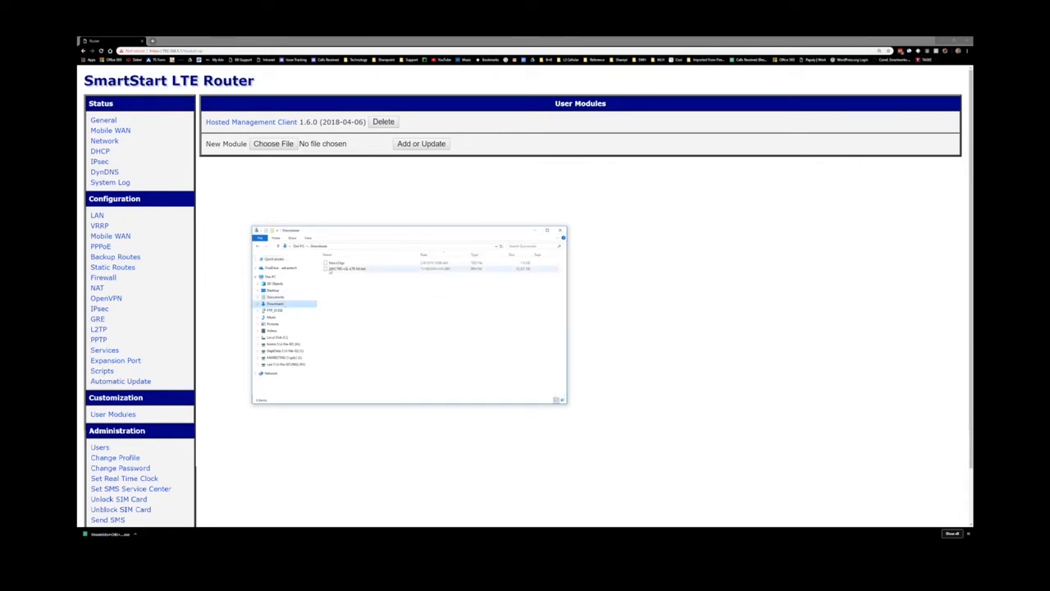
pyautogui.click(341, 263)
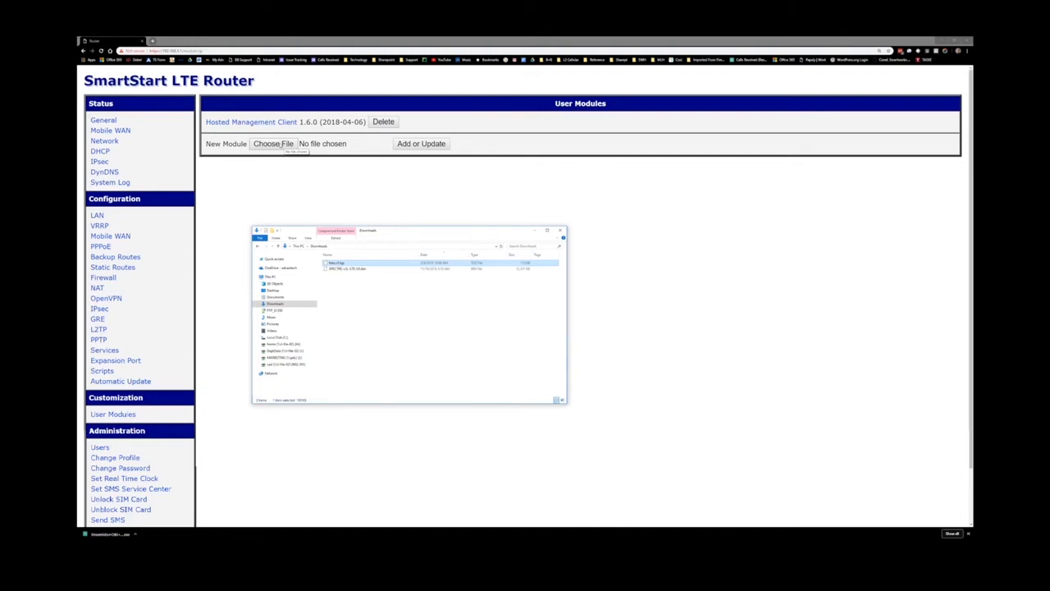
# - Choose fota.v3.tgz from the Downloads folder as the new user module and add it to the router
pyautogui.click(281, 146)
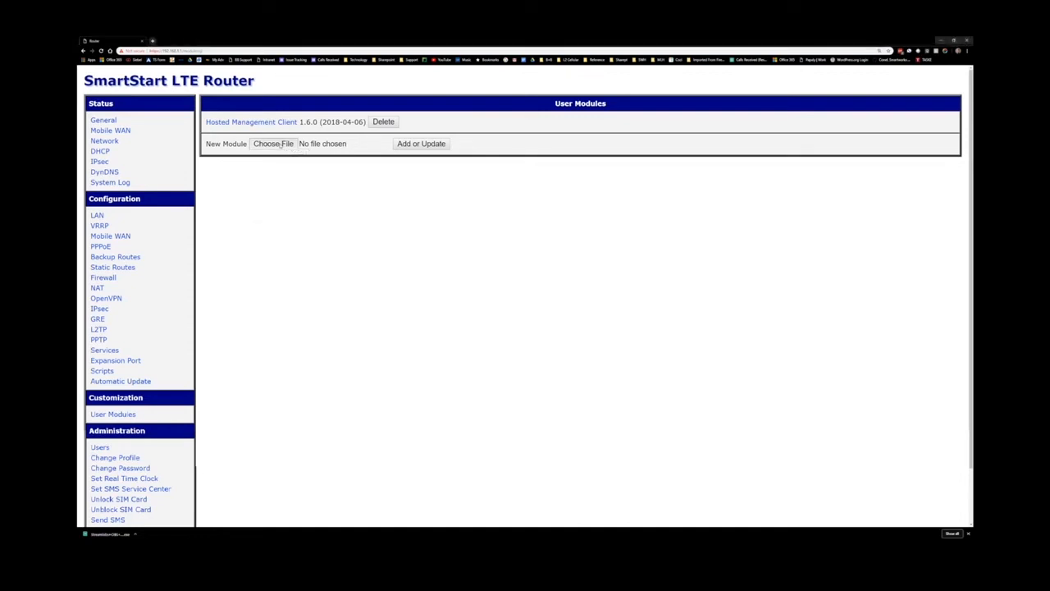
pyautogui.click(285, 145)
pyautogui.click(311, 208)
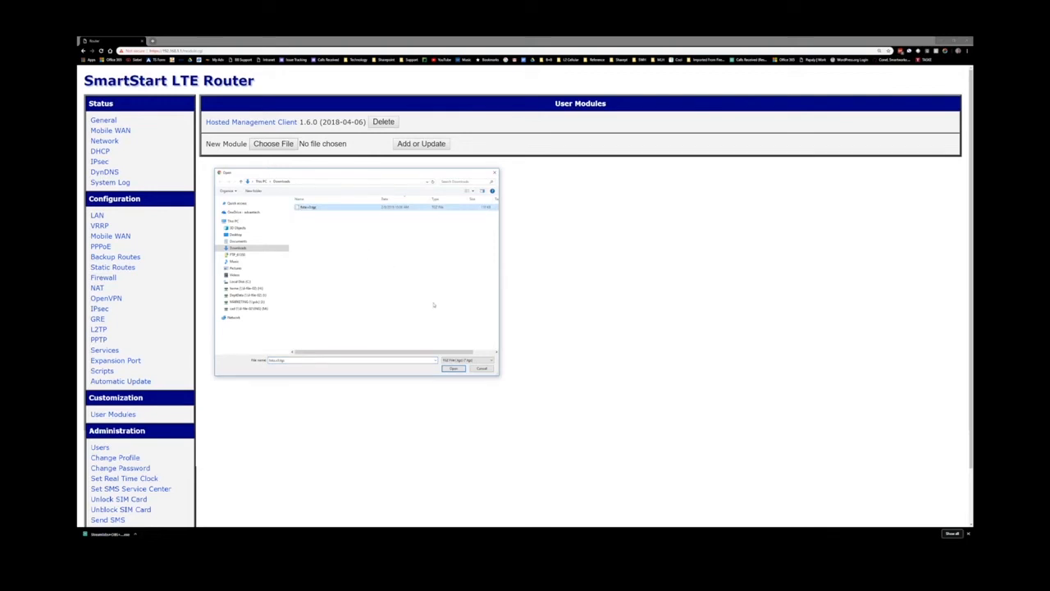
pyautogui.click(456, 369)
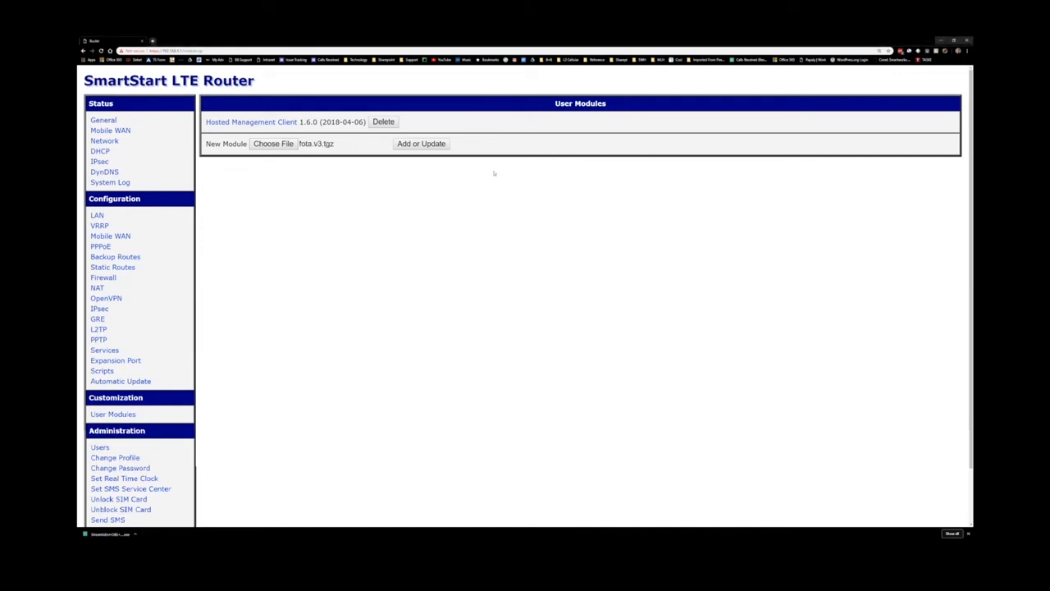
pyautogui.click(442, 144)
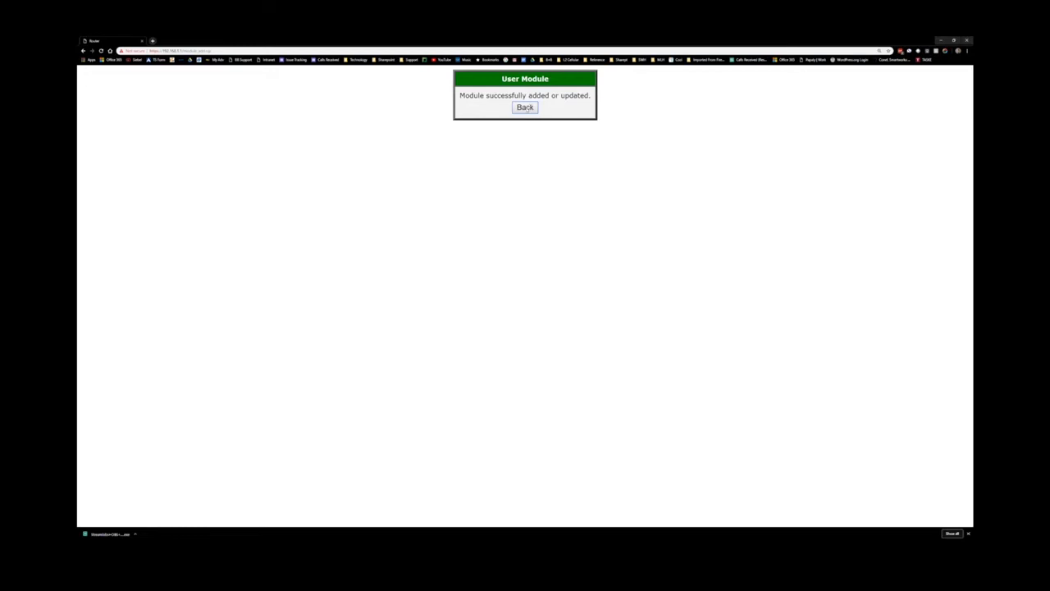
# - Open the FOTA user module and apply its configuration with automatic update enabled
pyautogui.click(526, 108)
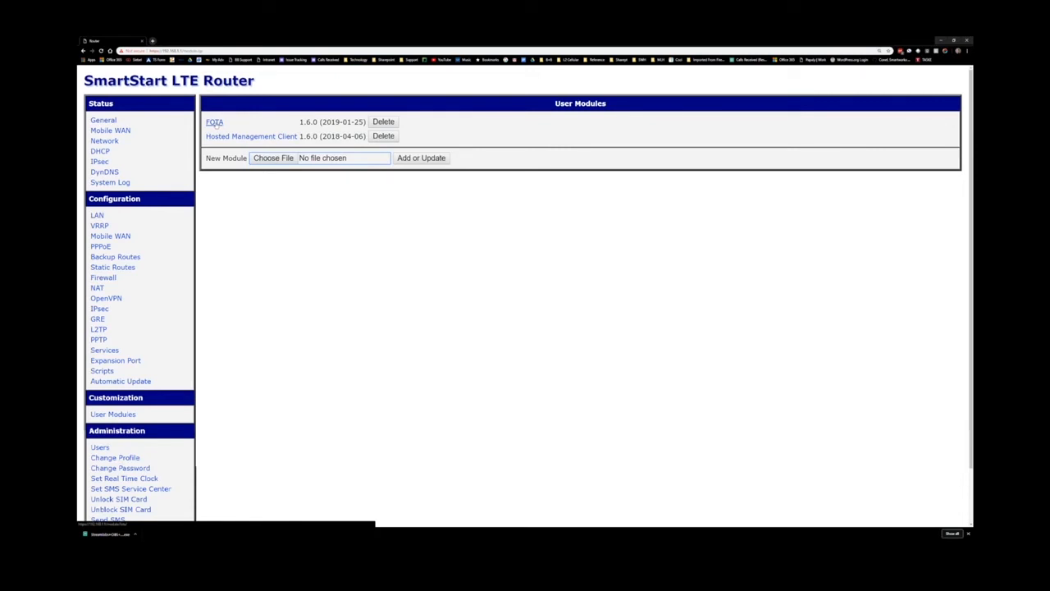
pyautogui.click(215, 122)
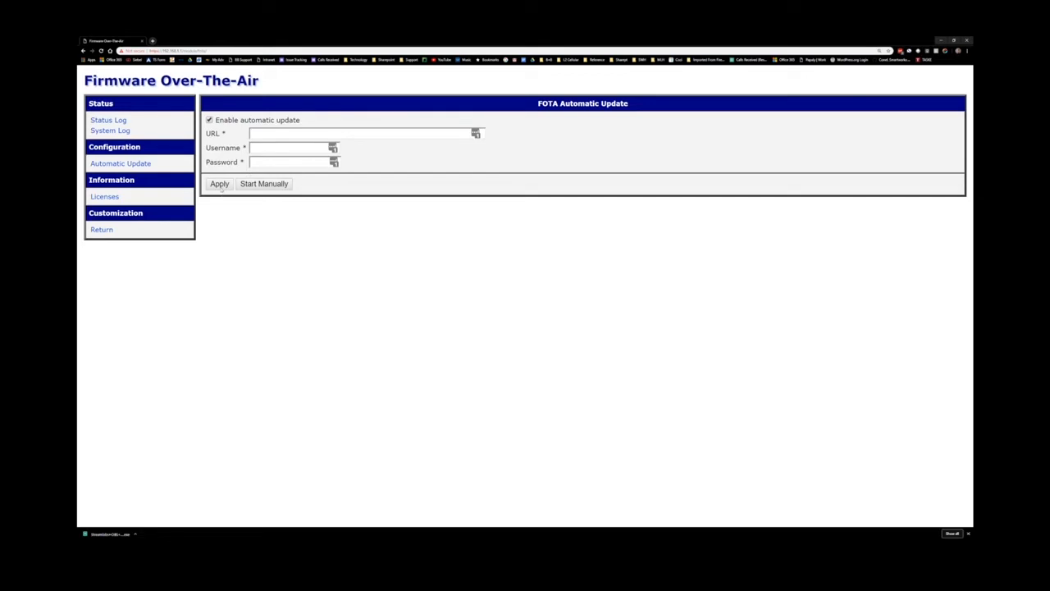
pyautogui.click(219, 183)
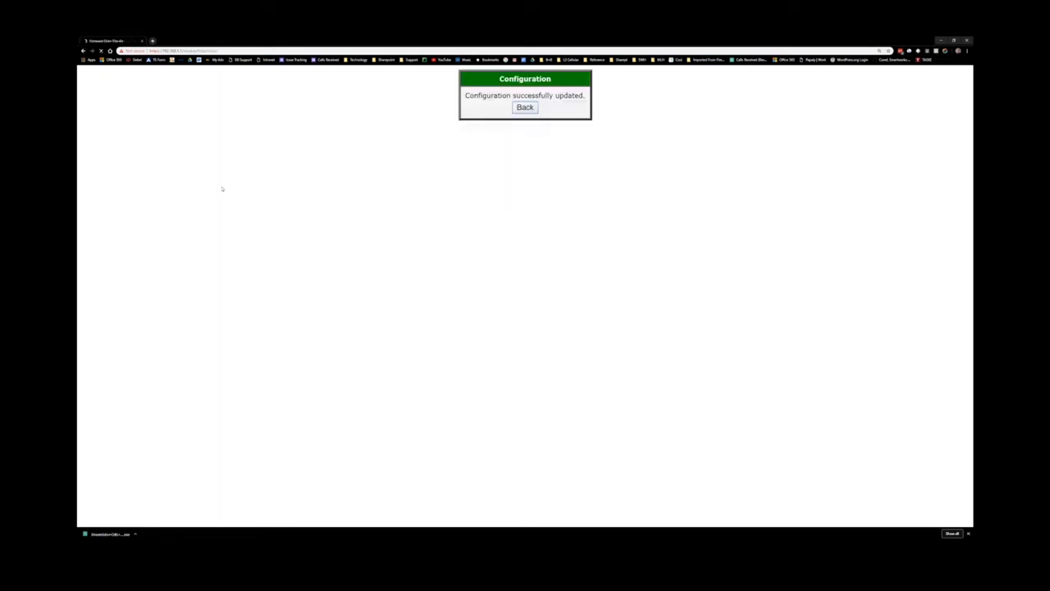
pyautogui.click(525, 108)
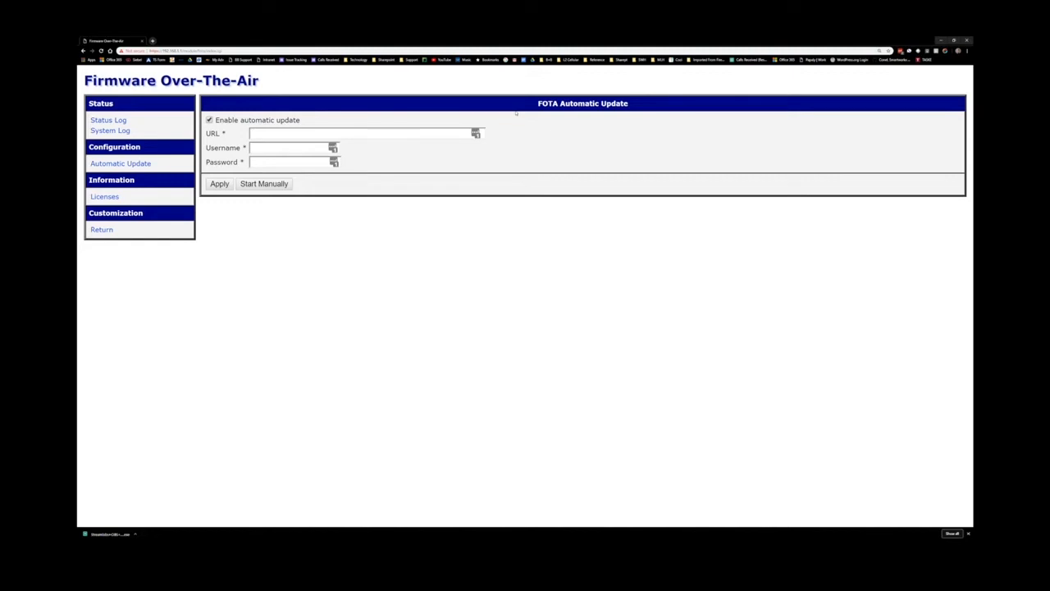
# - Start the FOTA firmware update manually and refresh the module's System Log to follow its progress
pyautogui.click(262, 184)
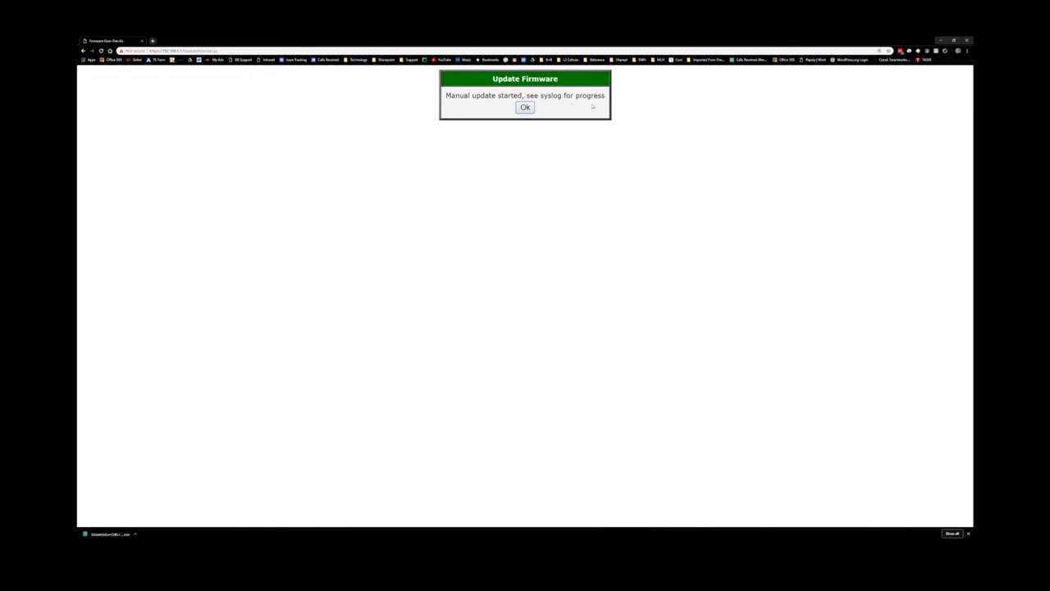
pyautogui.click(525, 107)
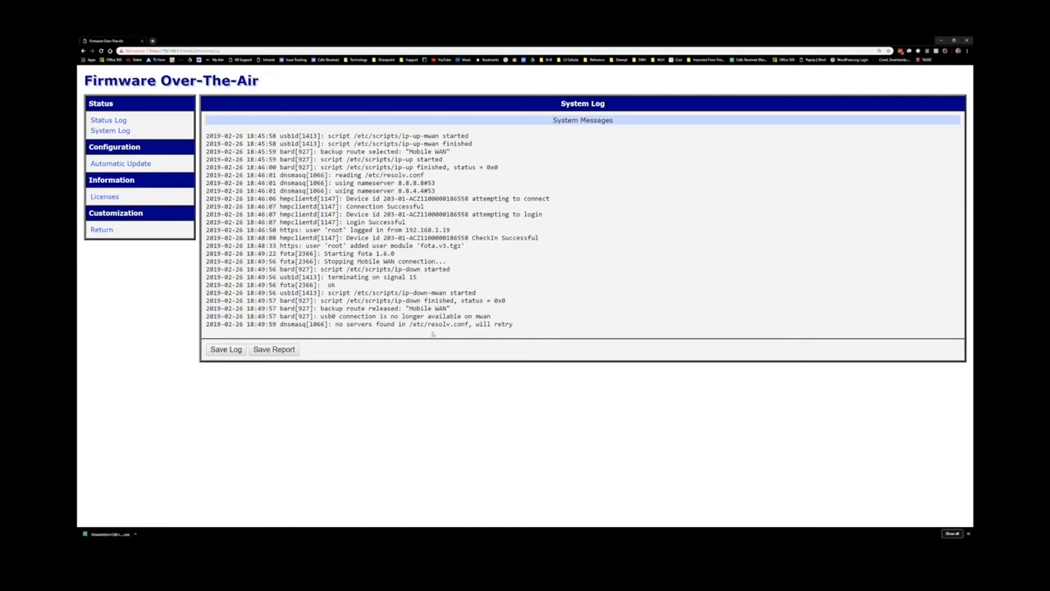
pyautogui.click(101, 51)
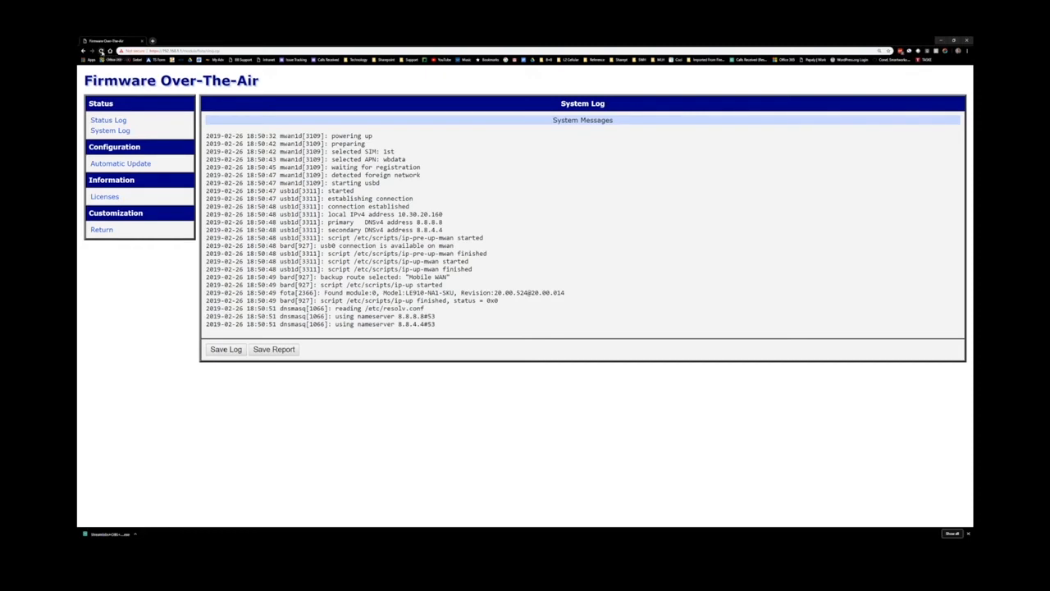
pyautogui.click(101, 51)
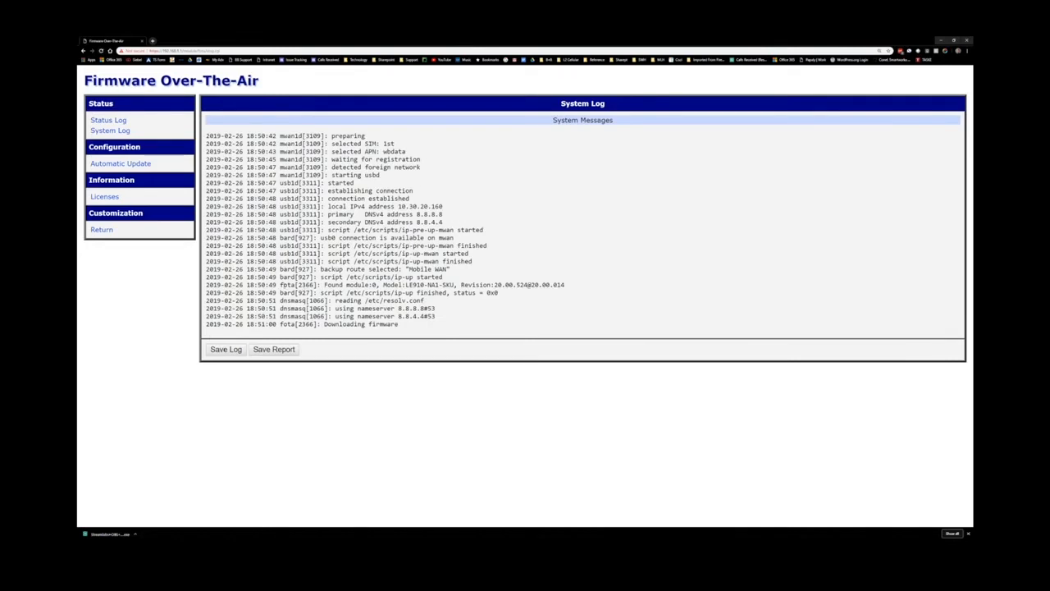
# - Examine the FOTA log entries for the detected cellular module and the firmware download, refreshing the System Log for new messages
pyautogui.moveTo(280, 285); pyautogui.dragTo(317, 284)
pyautogui.moveTo(323, 285); pyautogui.dragTo(569, 285)
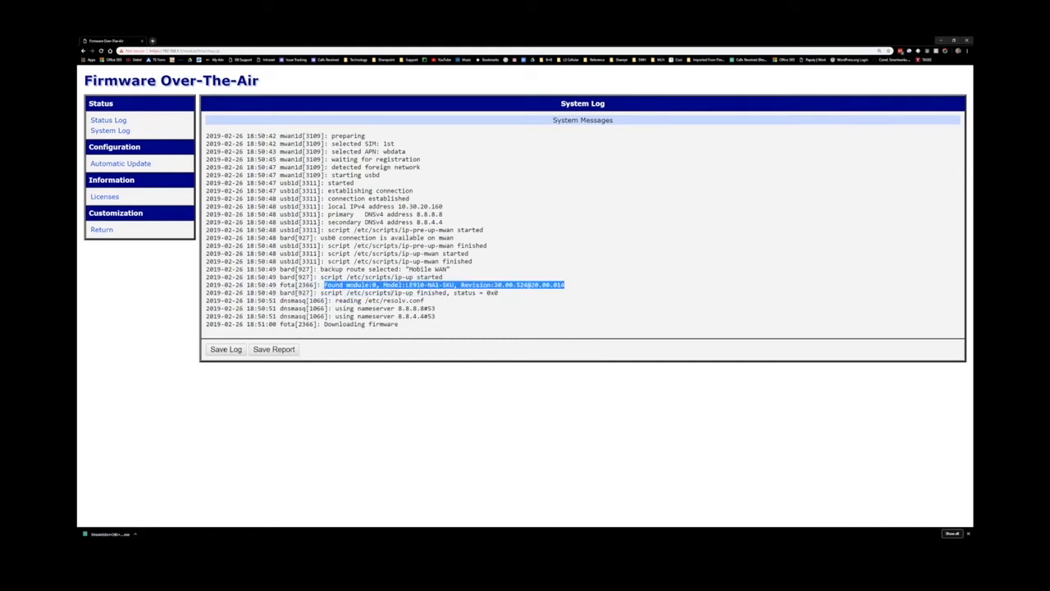
pyautogui.moveTo(280, 324); pyautogui.dragTo(404, 329)
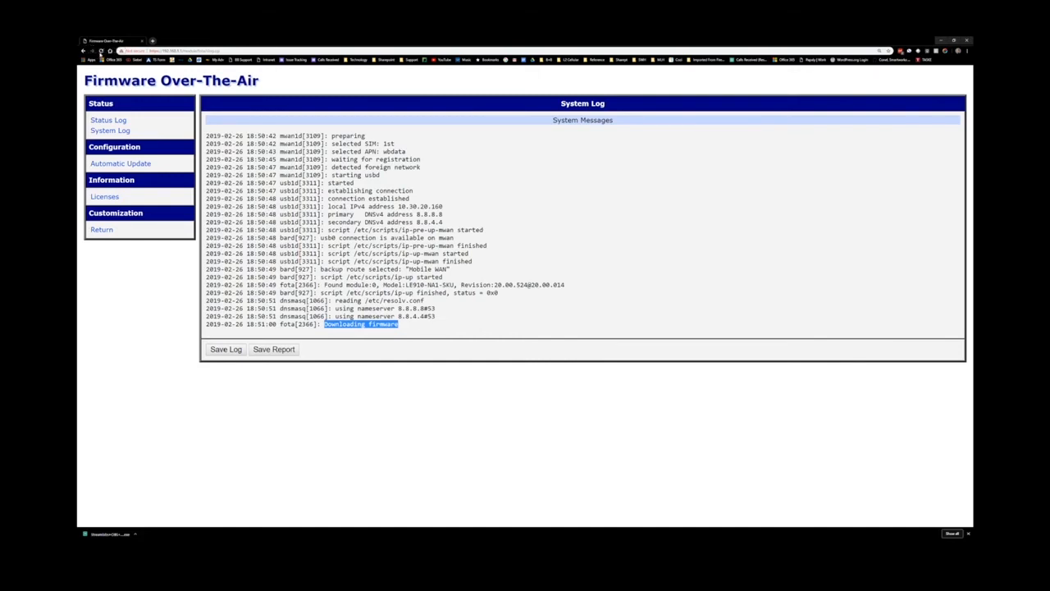
pyautogui.click(101, 51)
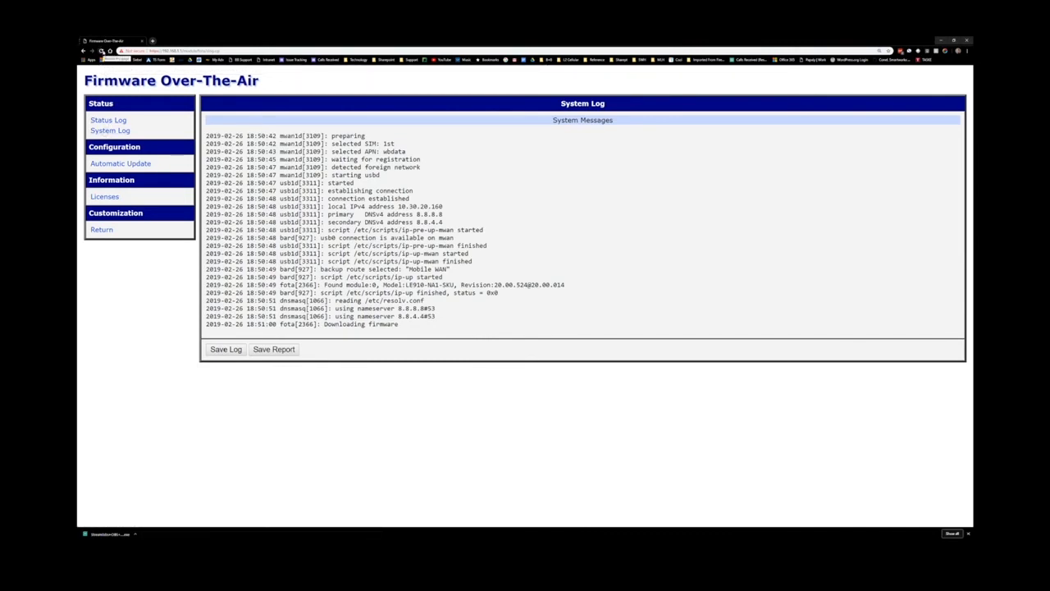
pyautogui.click(101, 51)
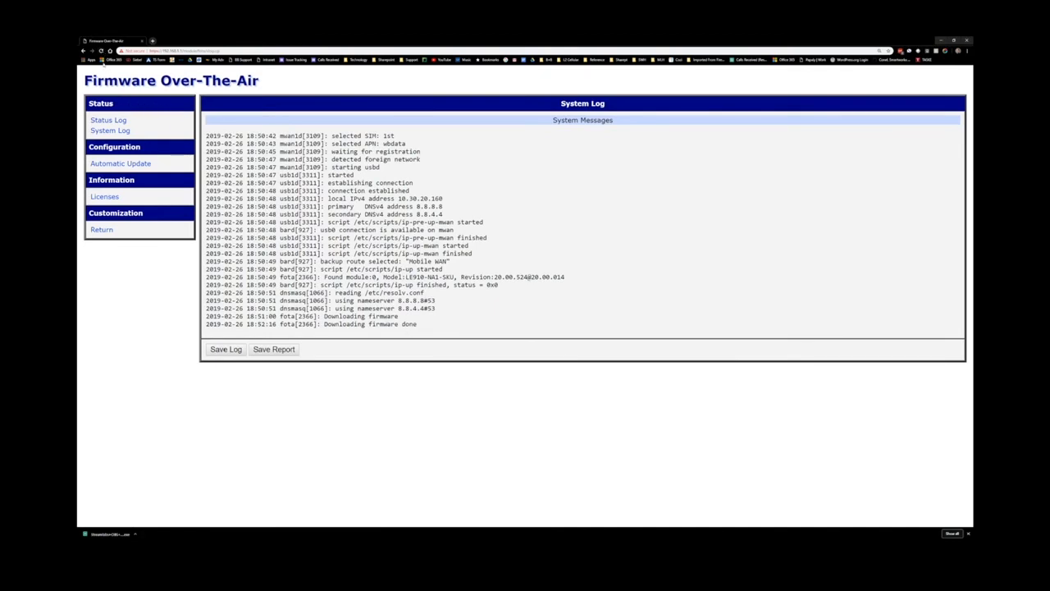
pyautogui.click(101, 52)
# - Return to the router's main pages and show the detailed Mobile WAN status information
pyautogui.click(95, 230)
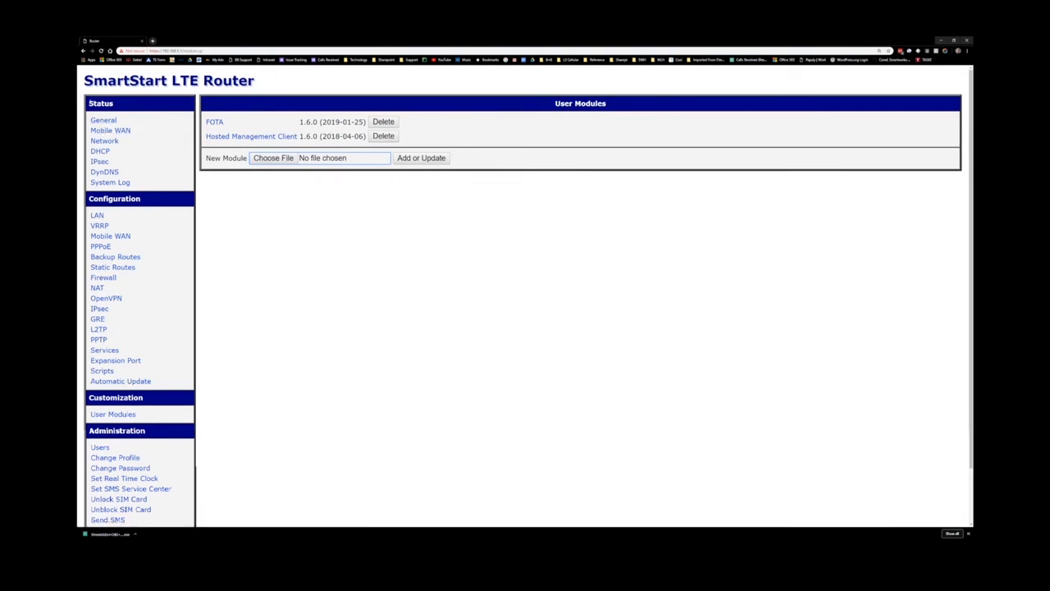
pyautogui.click(95, 131)
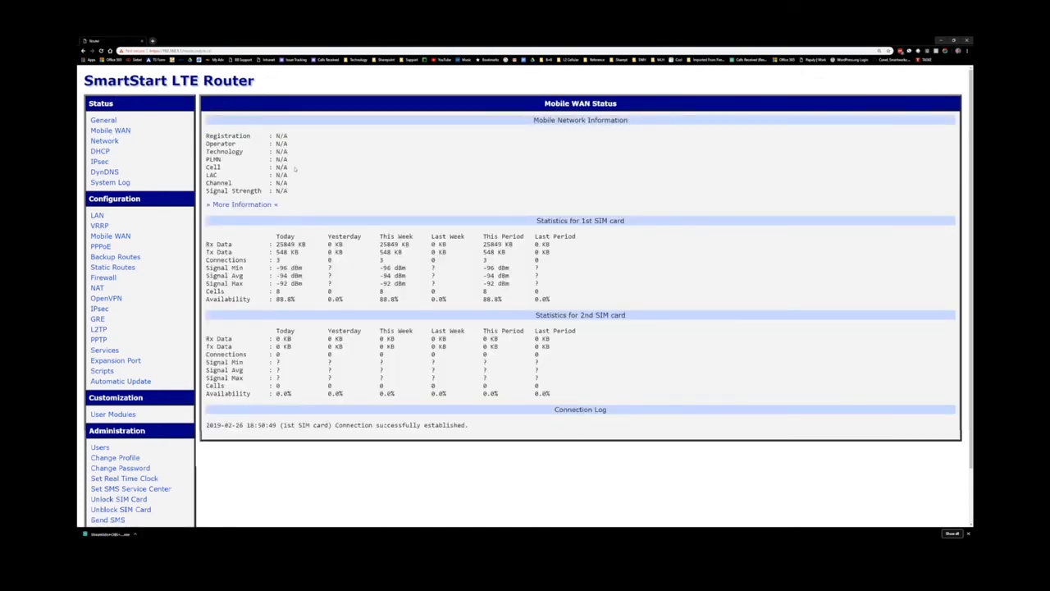
pyautogui.click(259, 206)
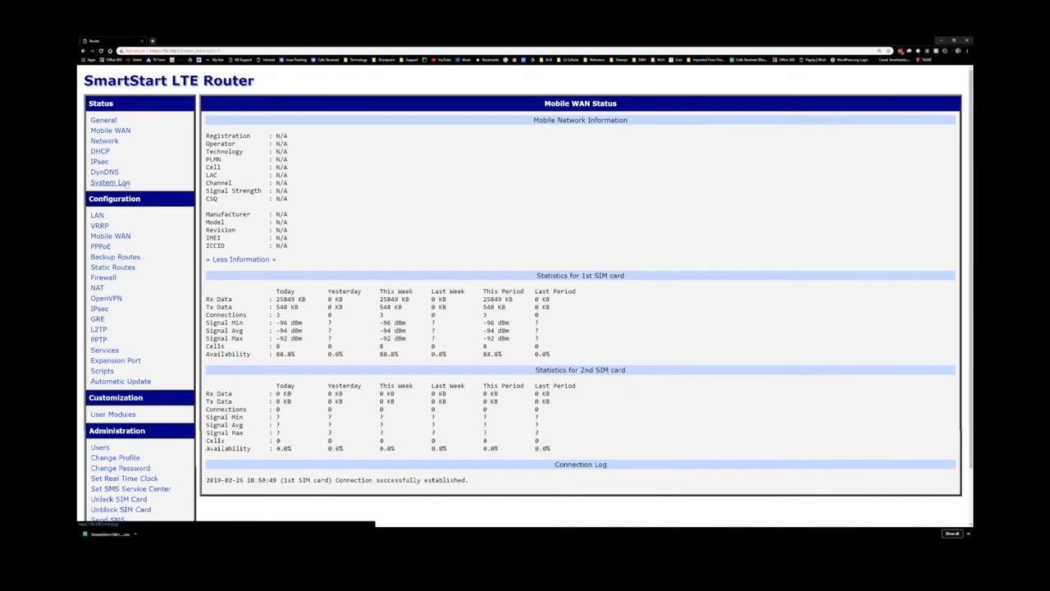
# - Reopen the FOTA module's System Log and examine the entries on loading firmware into the module and the mobile connection, refreshing for updates
pyautogui.click(114, 415)
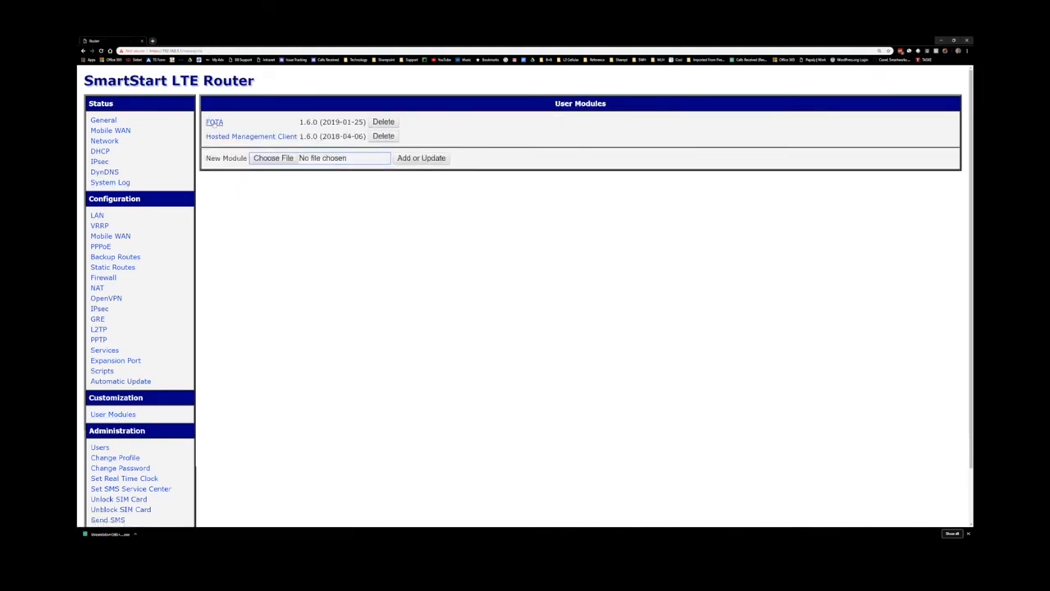
pyautogui.click(215, 122)
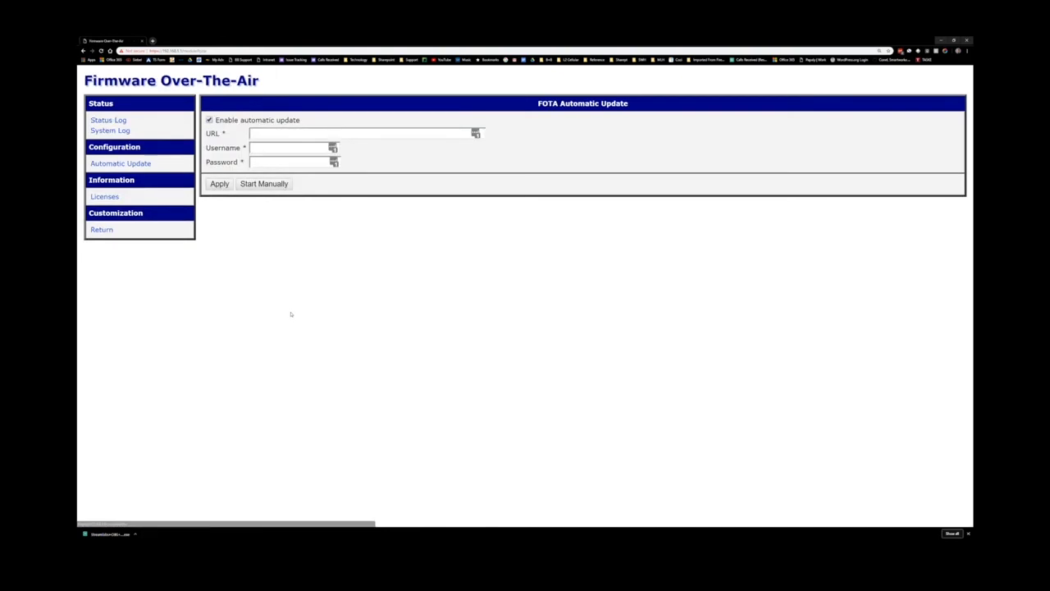
pyautogui.click(110, 131)
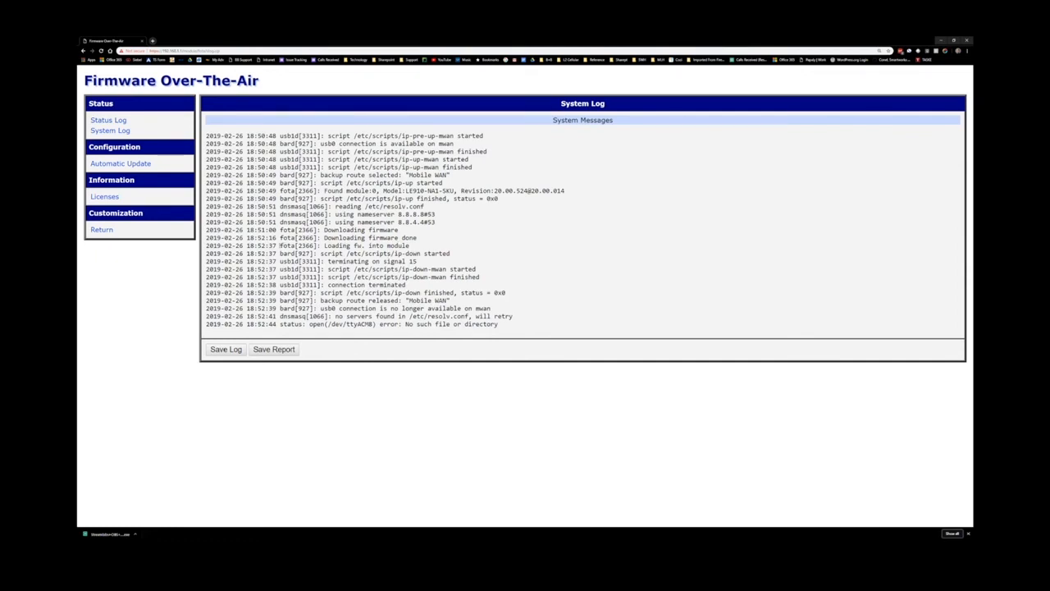
pyautogui.moveTo(280, 245); pyautogui.dragTo(420, 249)
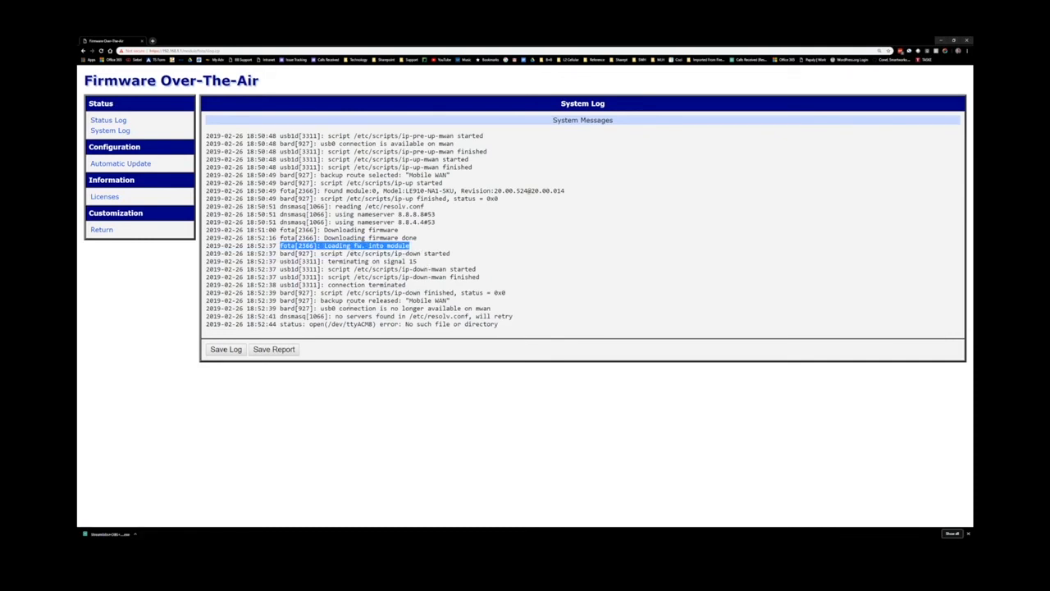
pyautogui.moveTo(323, 308); pyautogui.dragTo(500, 311)
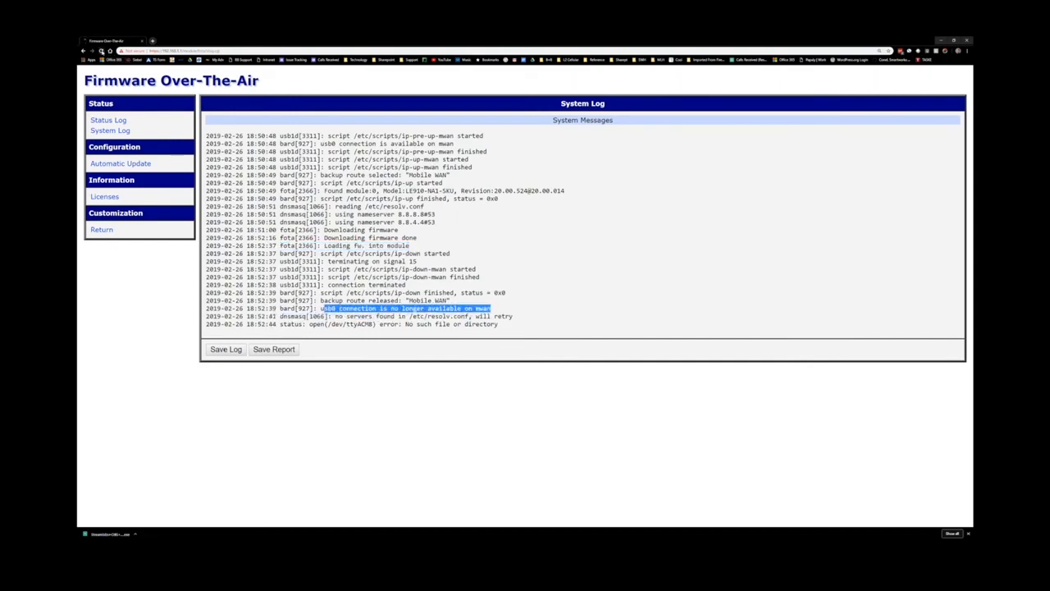
pyautogui.click(100, 51)
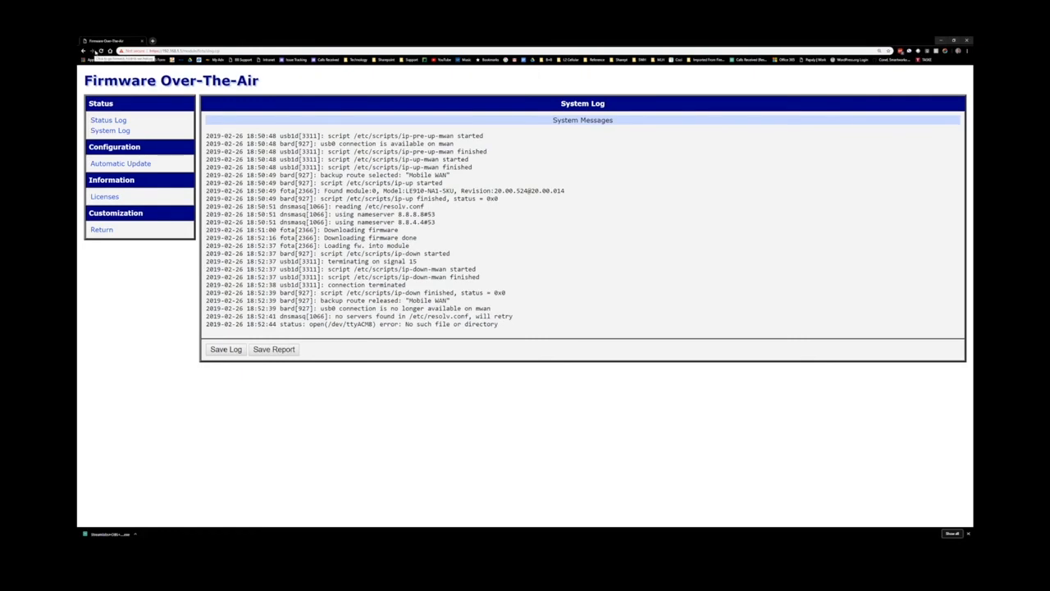
pyautogui.click(101, 50)
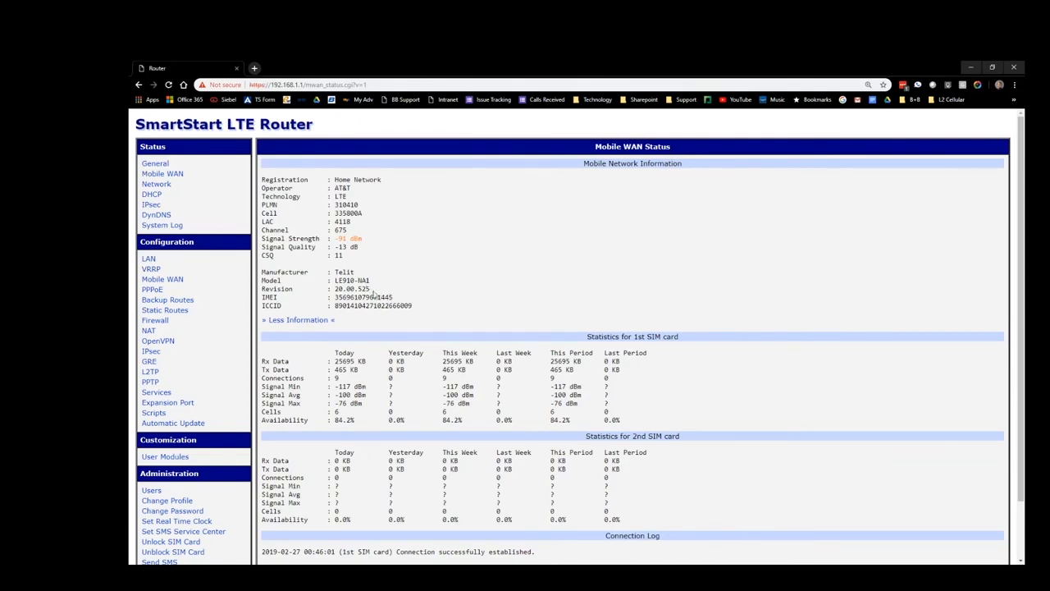
# - Check the cellular module's revision on the Mobile WAN Status page and open the router's System Log
pyautogui.moveTo(371, 291); pyautogui.dragTo(335, 290)
pyautogui.click(163, 228)
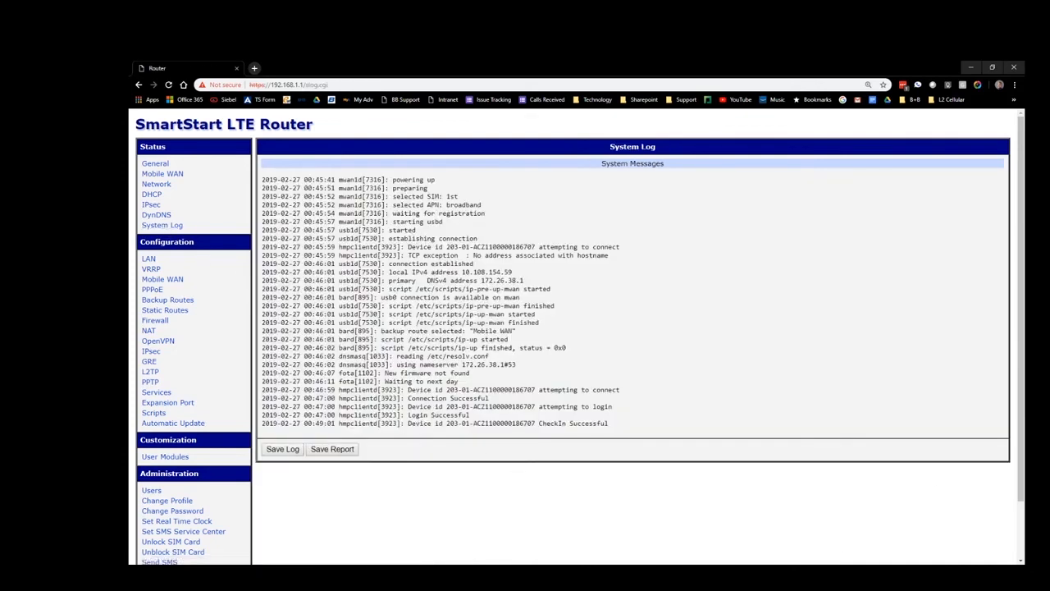
# - Switch to the Critical Fix document in Acrobat Reader and read step 4 on confirming the upgraded module firmware
pyautogui.hotkey('alt', 'Tab')
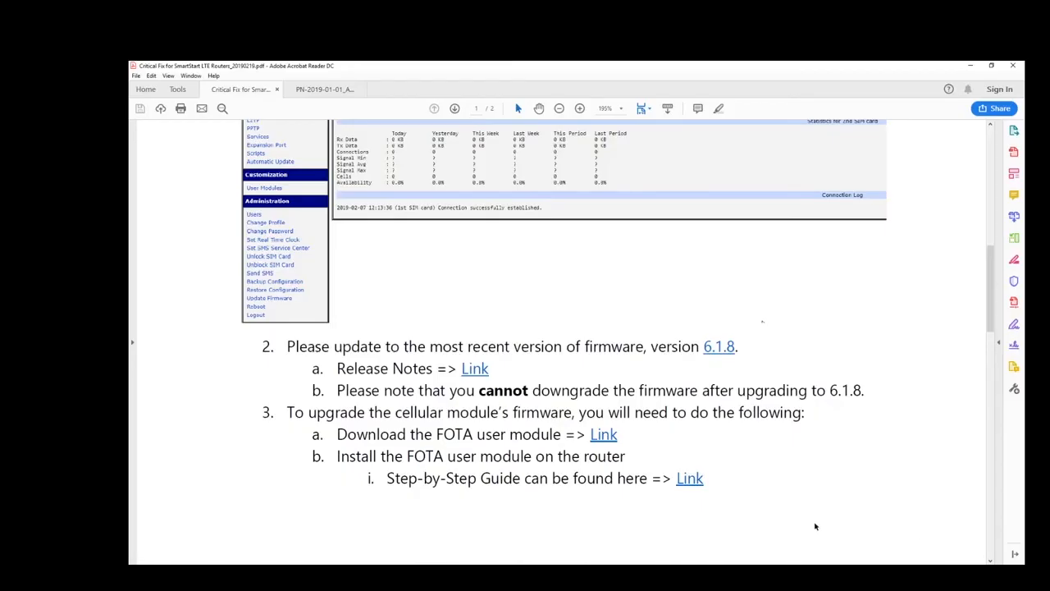
pyautogui.scroll(-1, 777, 500)
pyautogui.scroll(-5, 778, 501)
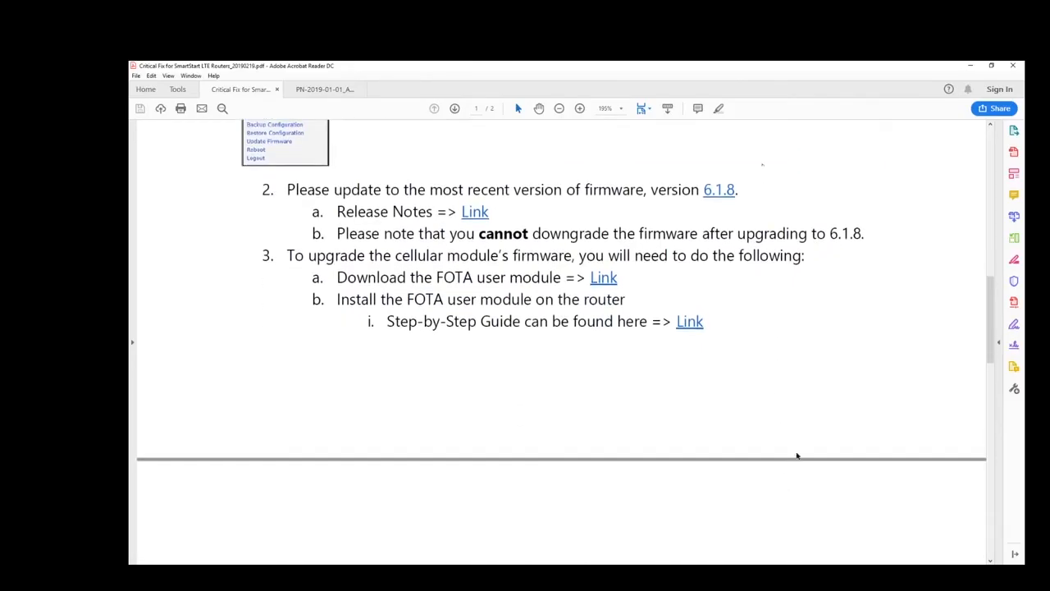
pyautogui.scroll(-3, 804, 432)
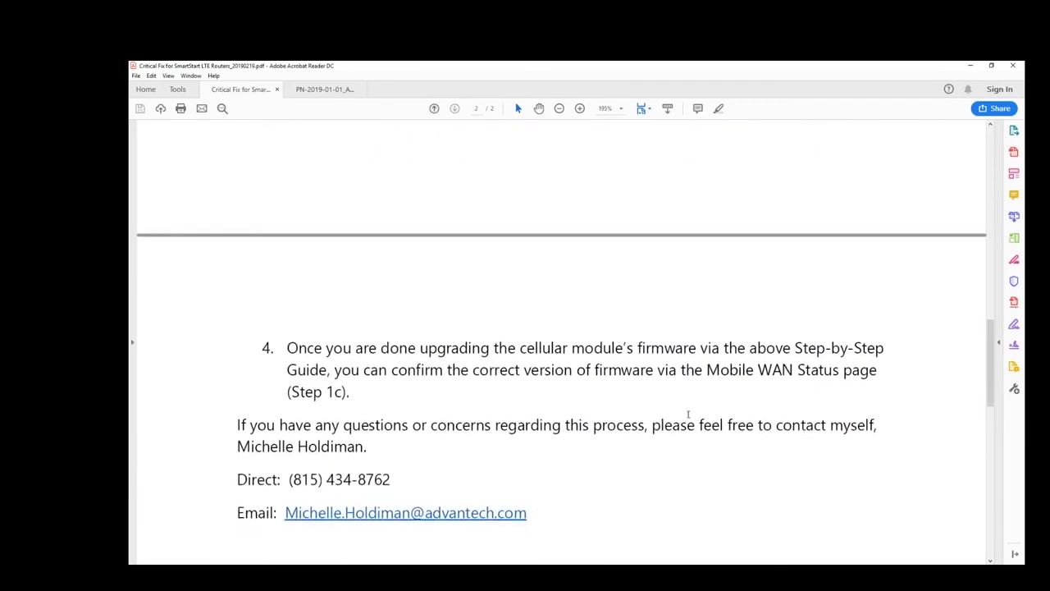
pyautogui.scroll(-1, 691, 417)
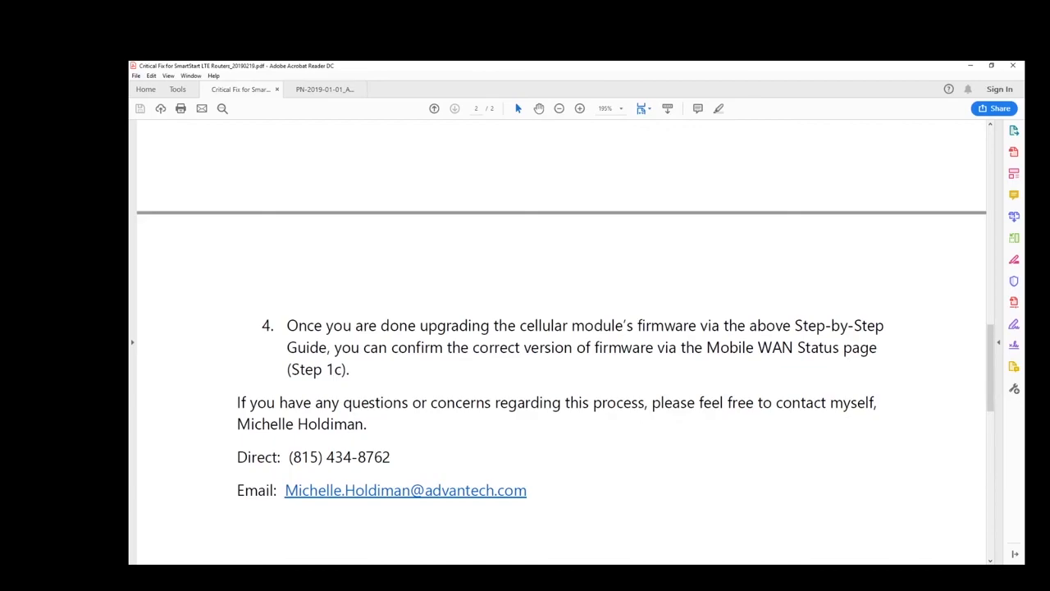
# - Switch back to the router in the browser and check the module's revision in the detailed Mobile WAN status
pyautogui.hotkey('alt', 'Tab')
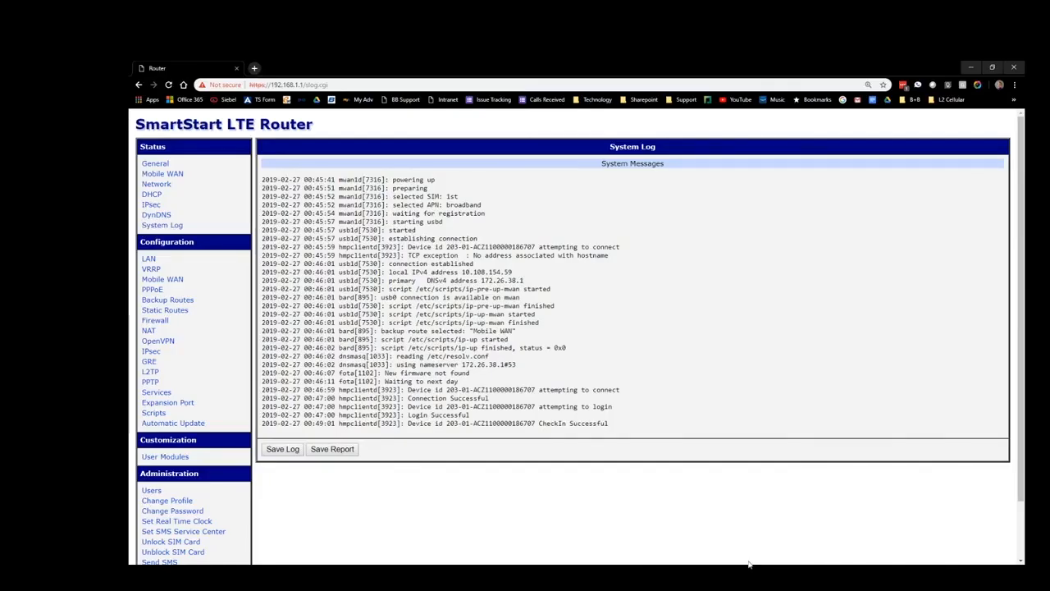
pyautogui.click(161, 173)
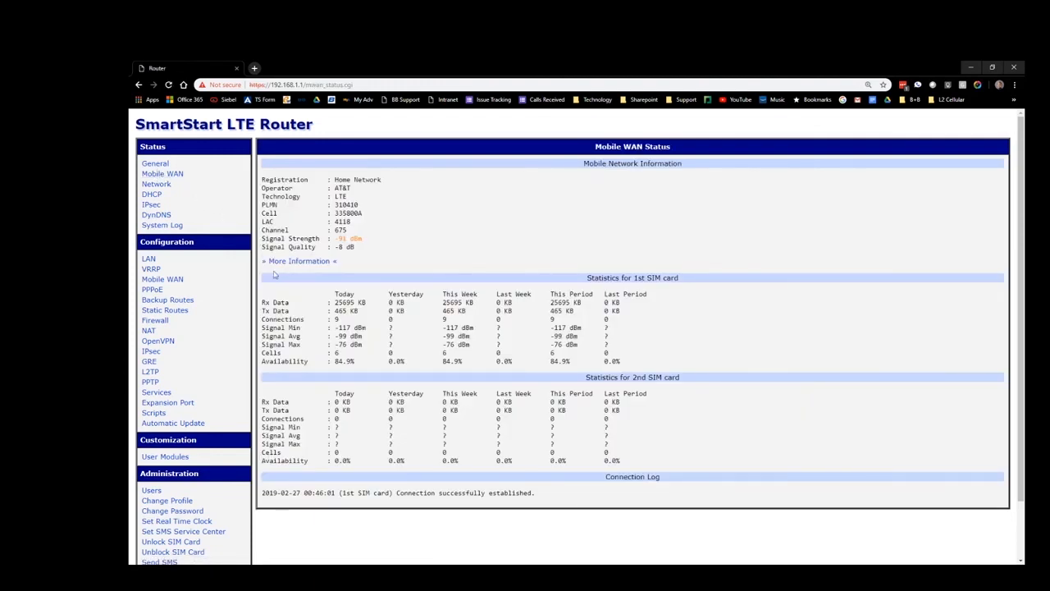
pyautogui.click(300, 262)
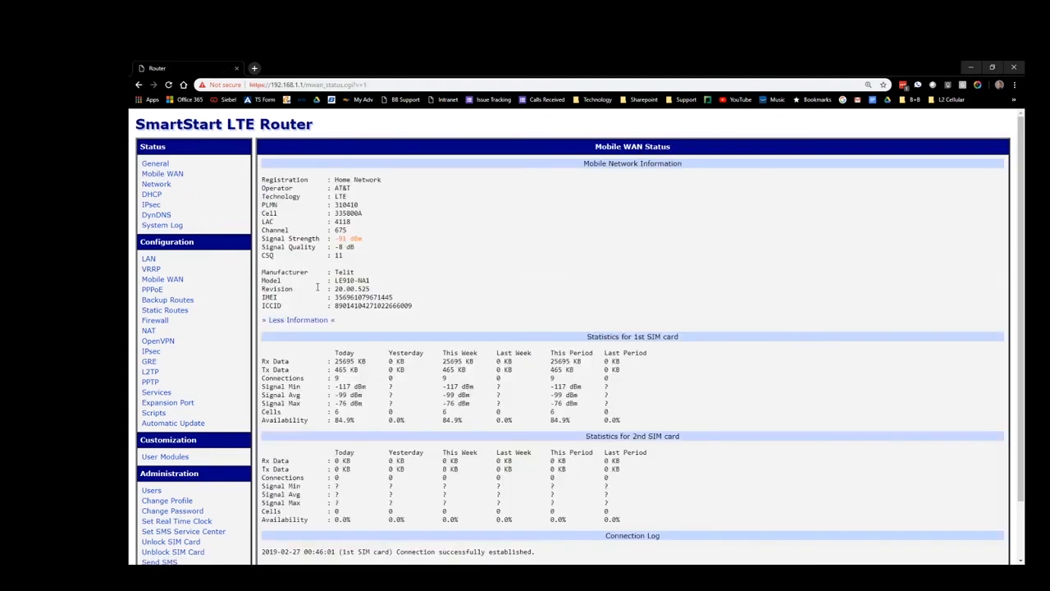
pyautogui.moveTo(371, 289); pyautogui.dragTo(332, 290)
# - Go back to step 1 of the Critical Fix PDF in Acrobat Reader, view its linked Product Change Notification, and return to the PDF
pyautogui.hotkey('alt', 'Tab')
pyautogui.scroll(1, 806, 356)
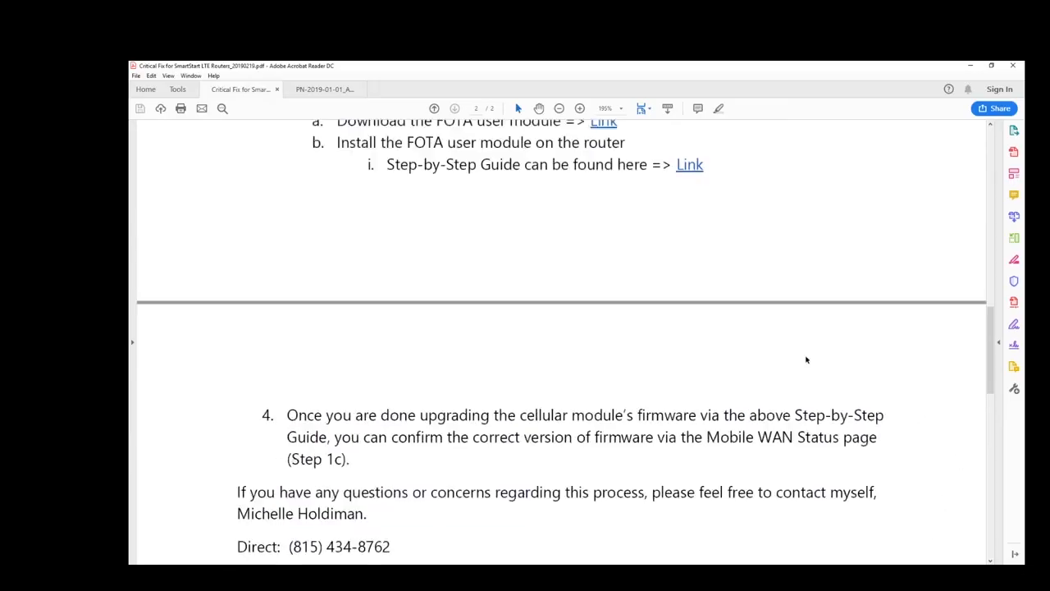
pyautogui.scroll(10, 806, 355)
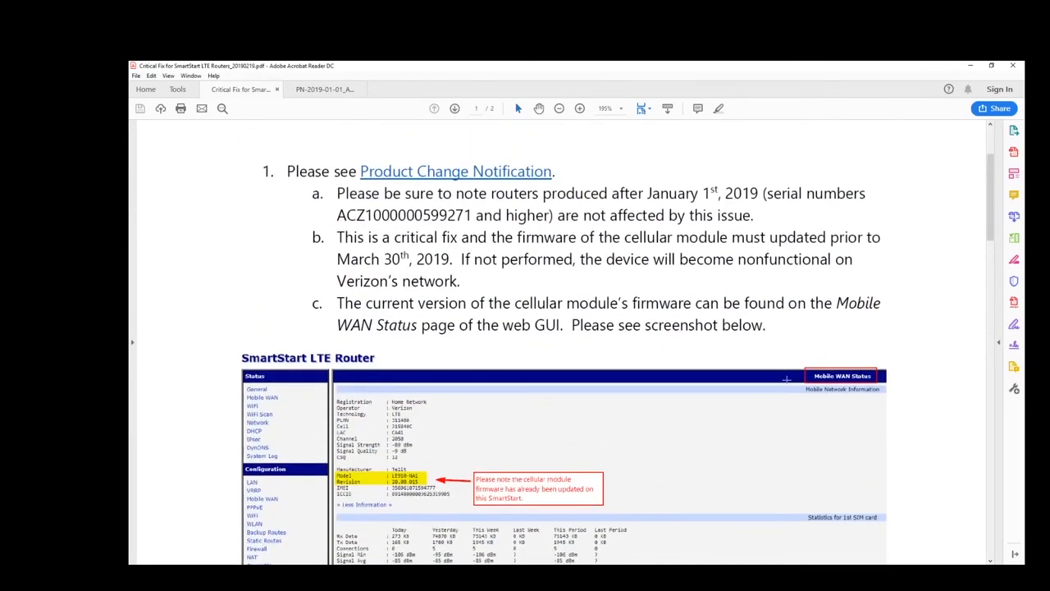
pyautogui.click(403, 172)
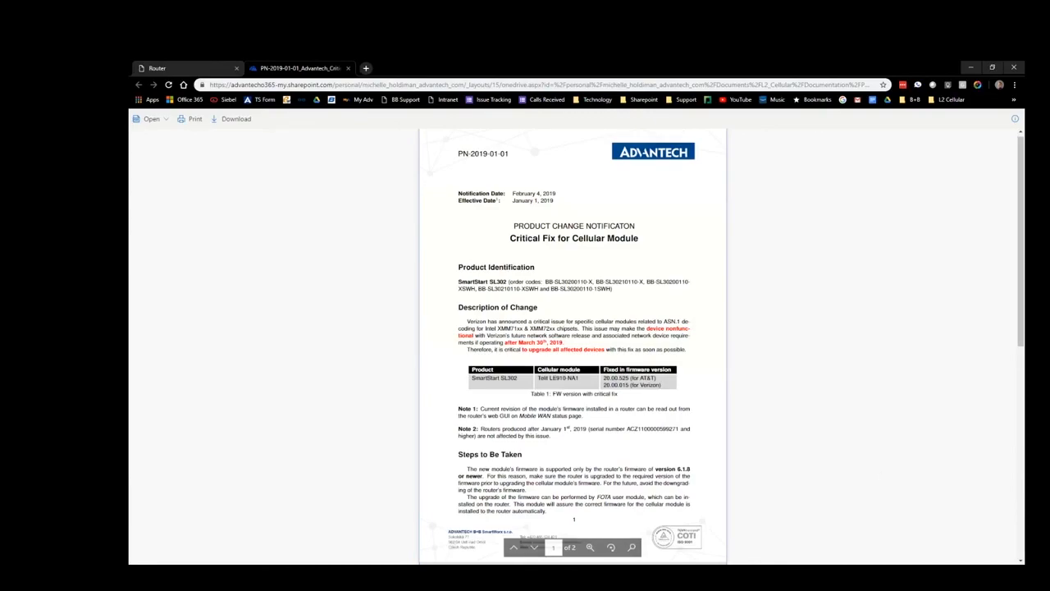
pyautogui.hotkey('alt', 'Tab')
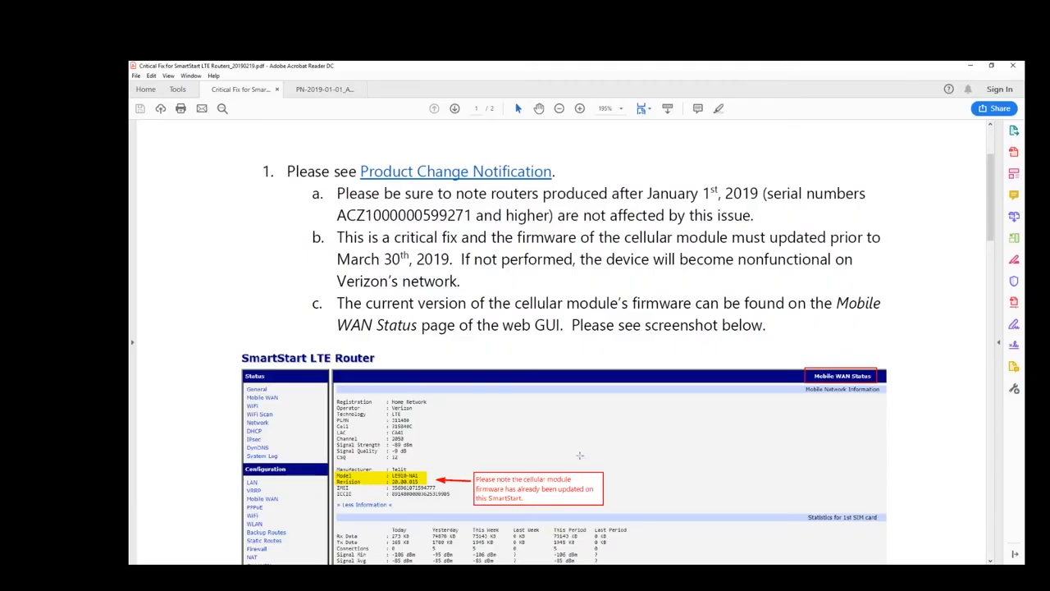
# - Open the PN-2019-01-01 notification PDF and examine the product and cellular module listed in Table 1
pyautogui.click(326, 91)
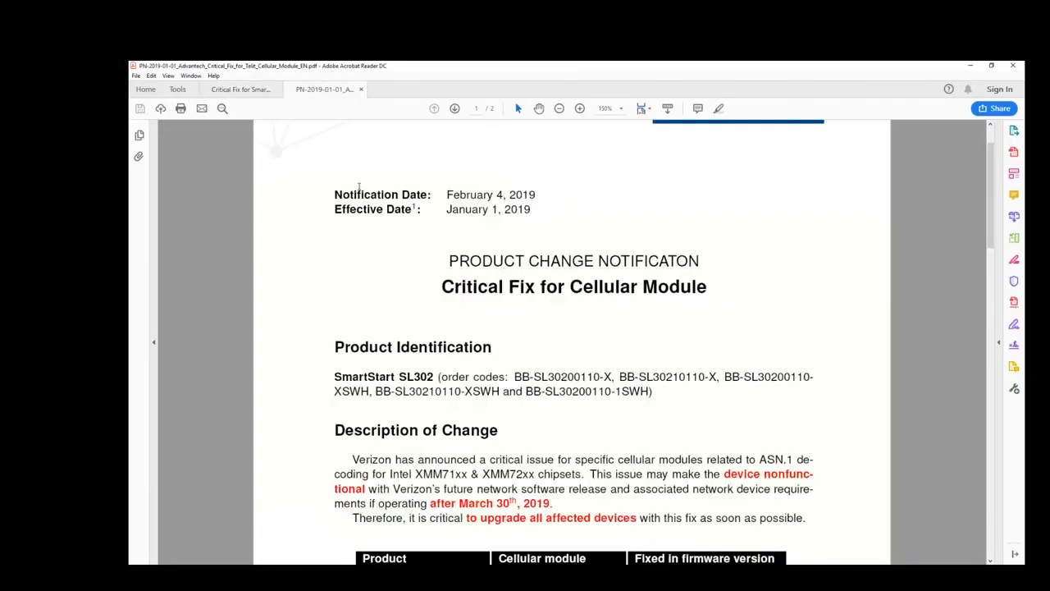
pyautogui.scroll(-4, 696, 382)
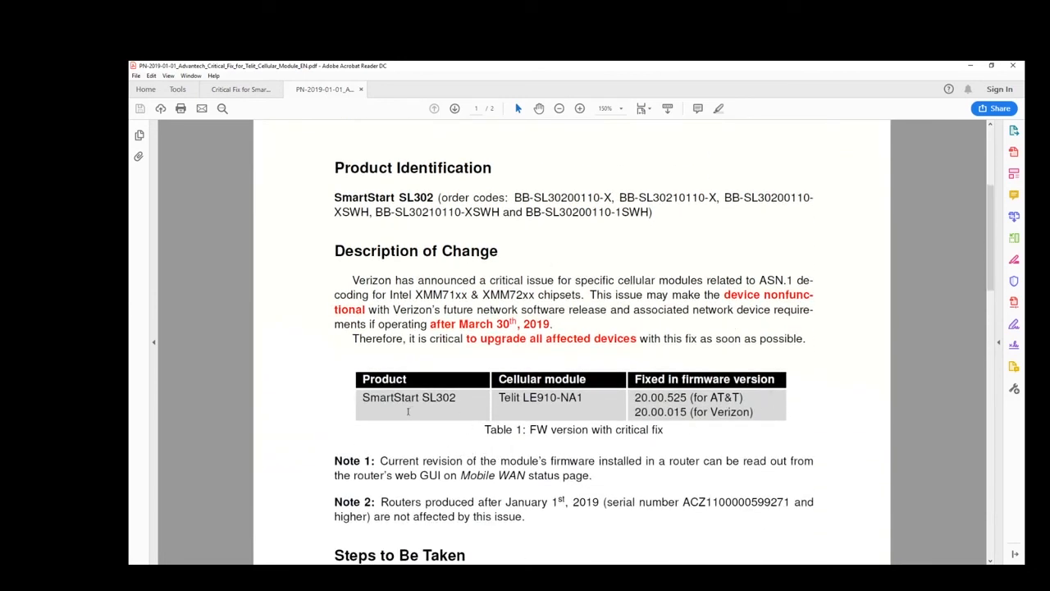
pyautogui.moveTo(364, 397); pyautogui.dragTo(473, 400)
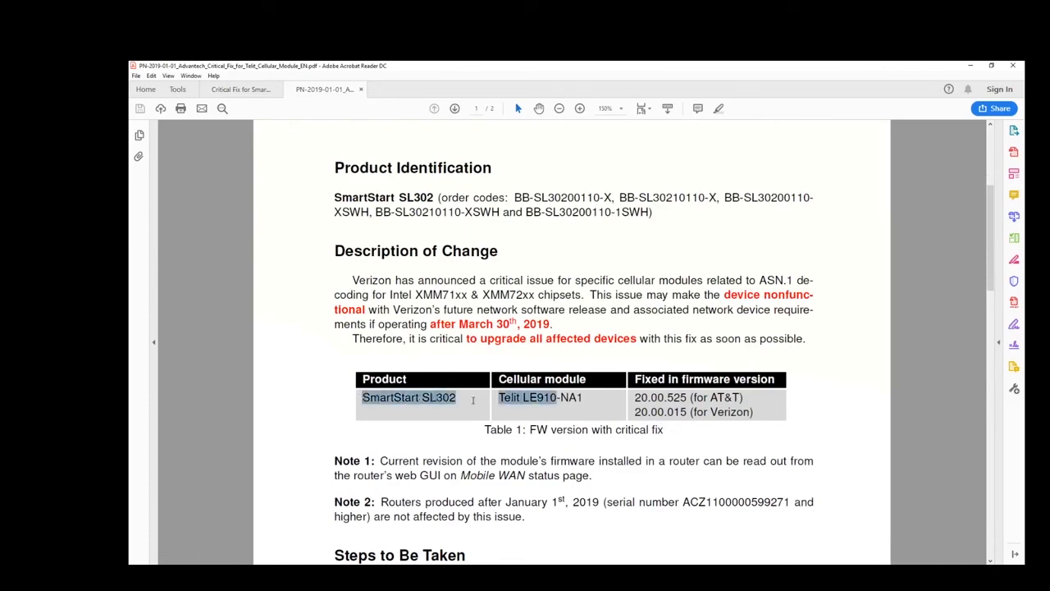
pyautogui.click(604, 406)
pyautogui.click(588, 401)
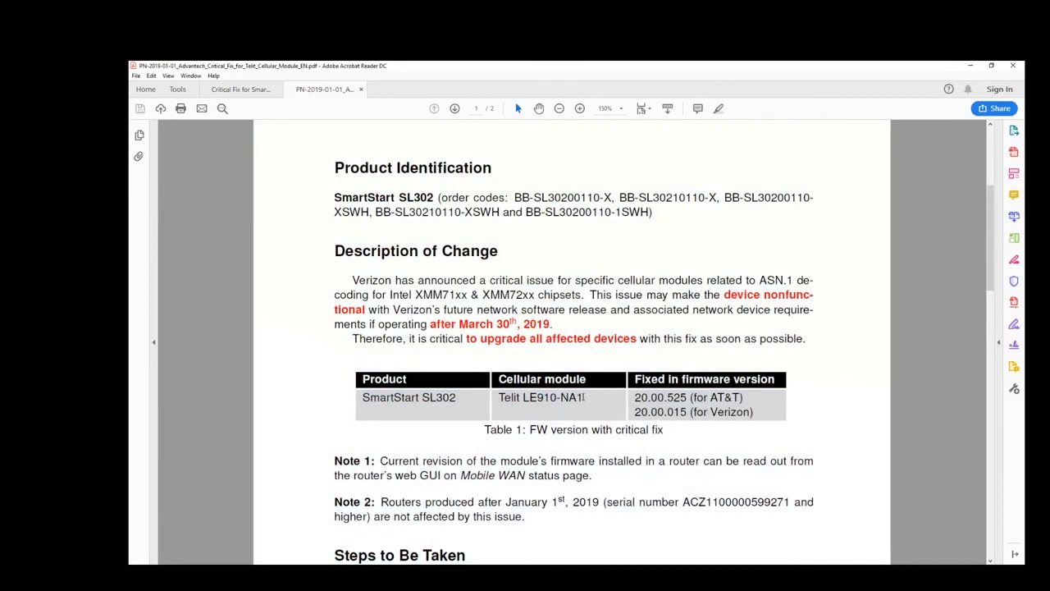
pyautogui.moveTo(583, 398); pyautogui.dragTo(498, 399)
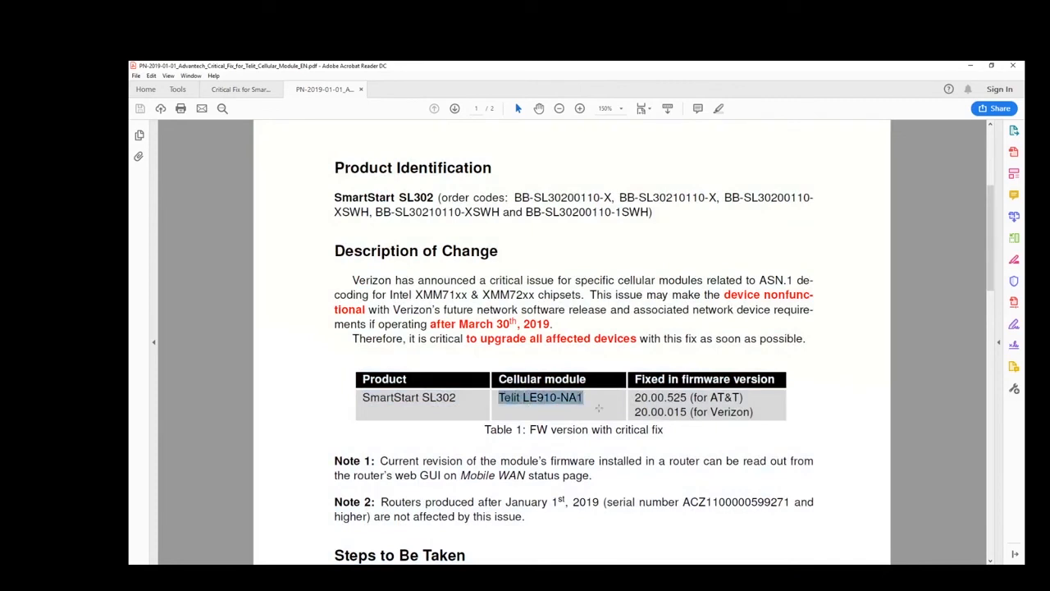